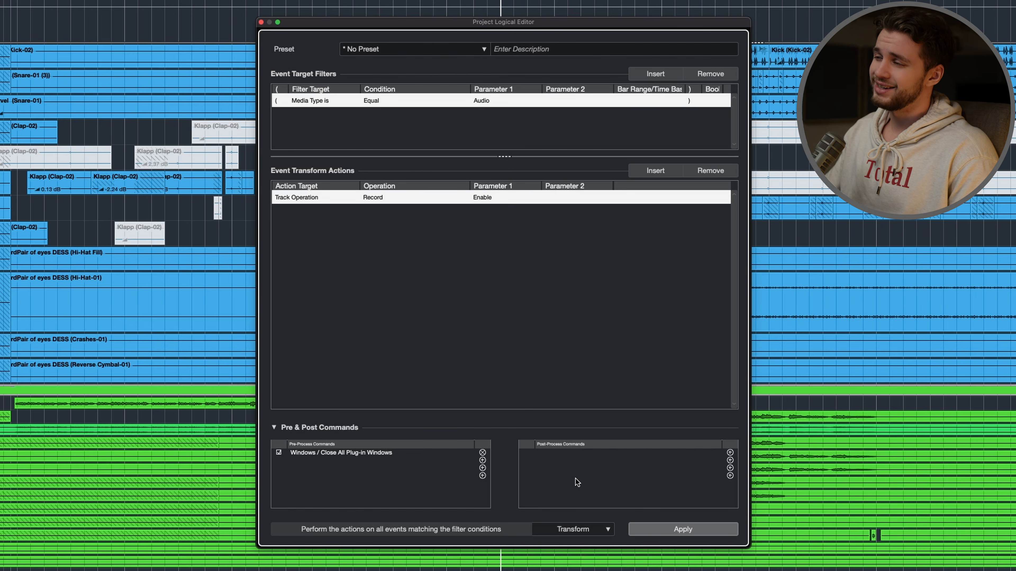
- Set the logical editor function to Select and make the target filter match the name Kick
left_click(566, 530)
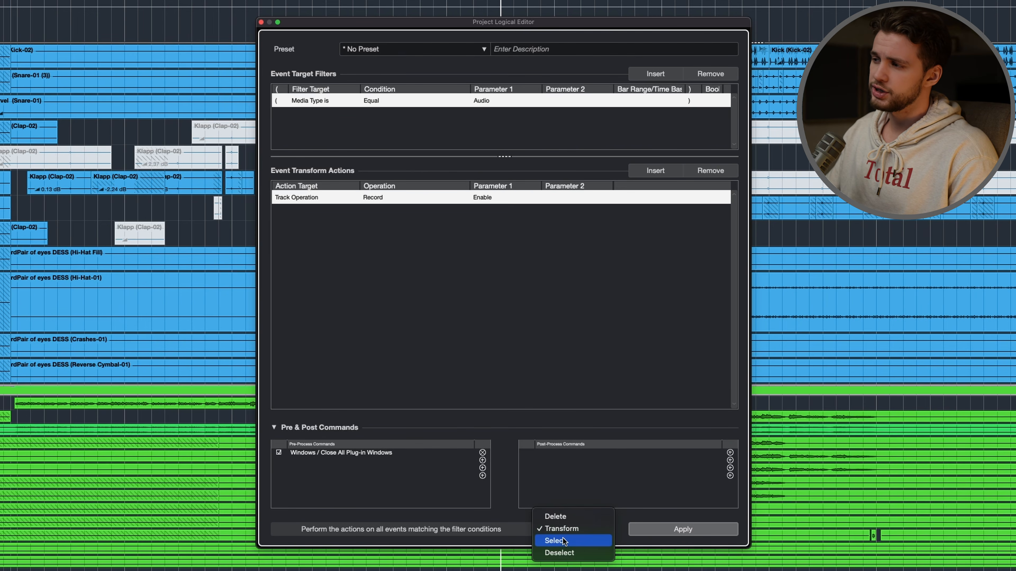
left_click(563, 538)
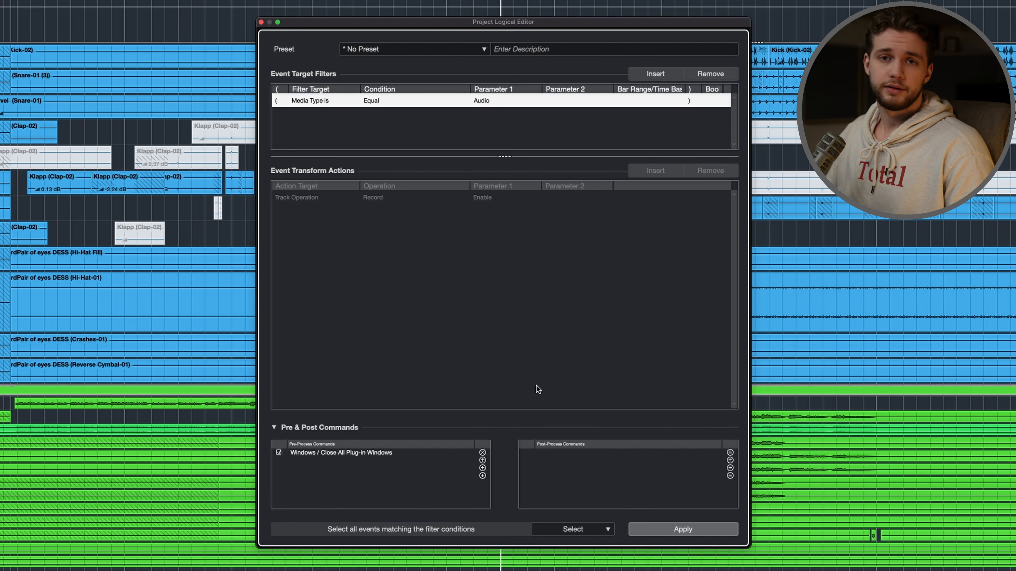
left_click(310, 101)
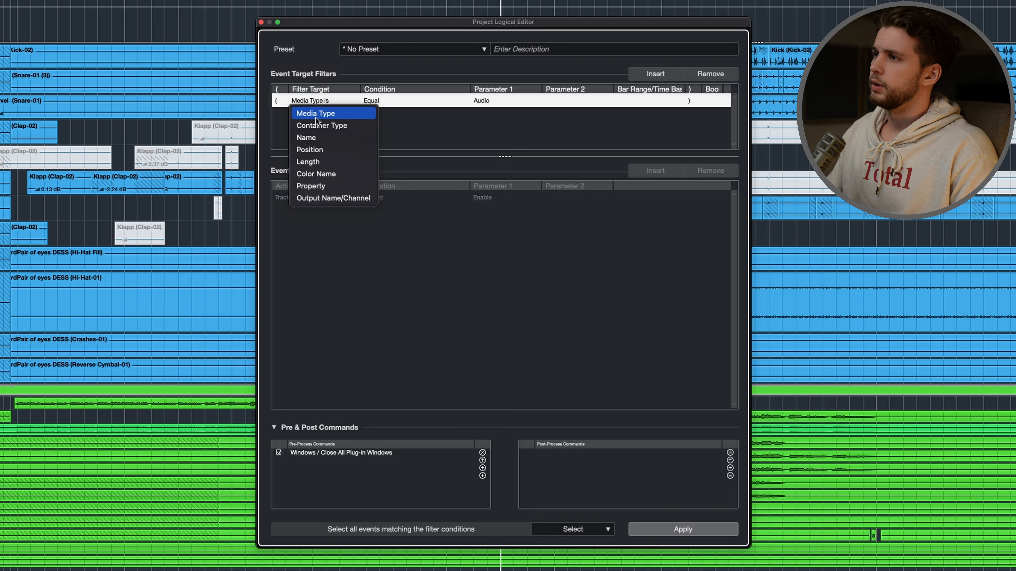
left_click(310, 139)
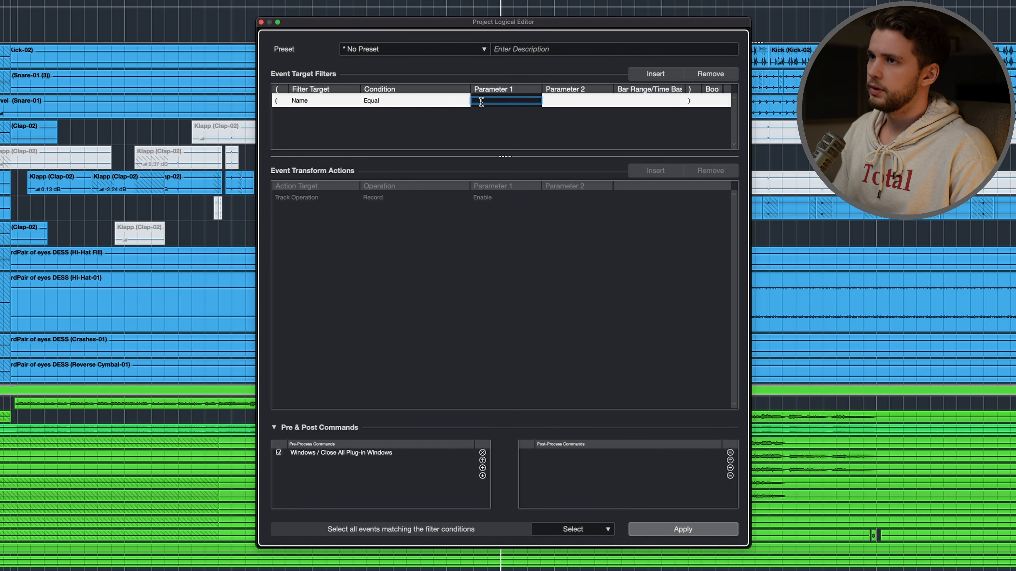
key("Return")
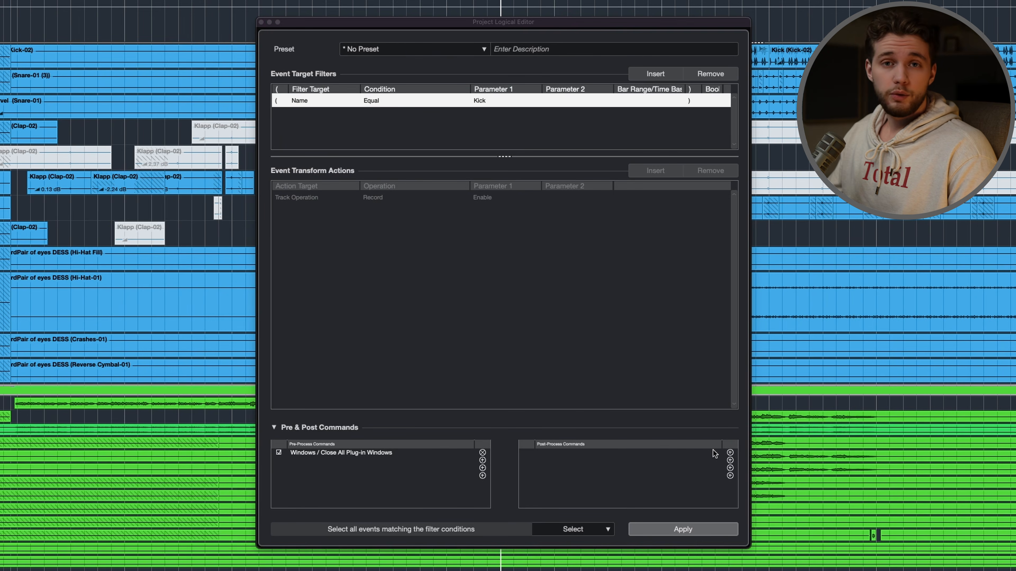
- Add the macro "Open/close plugins selected track" as a post-process command
left_click(729, 453)
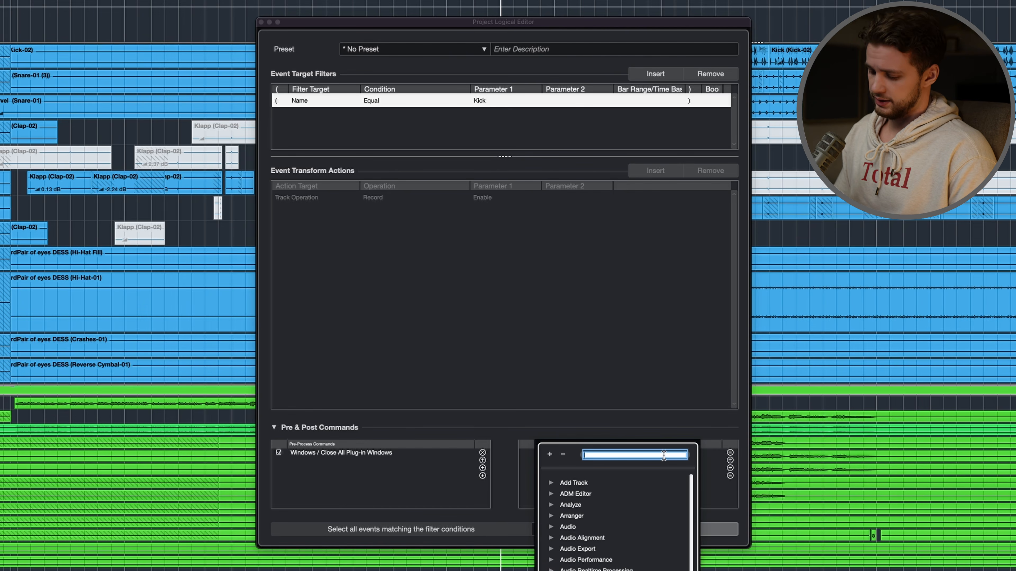
type("open/close")
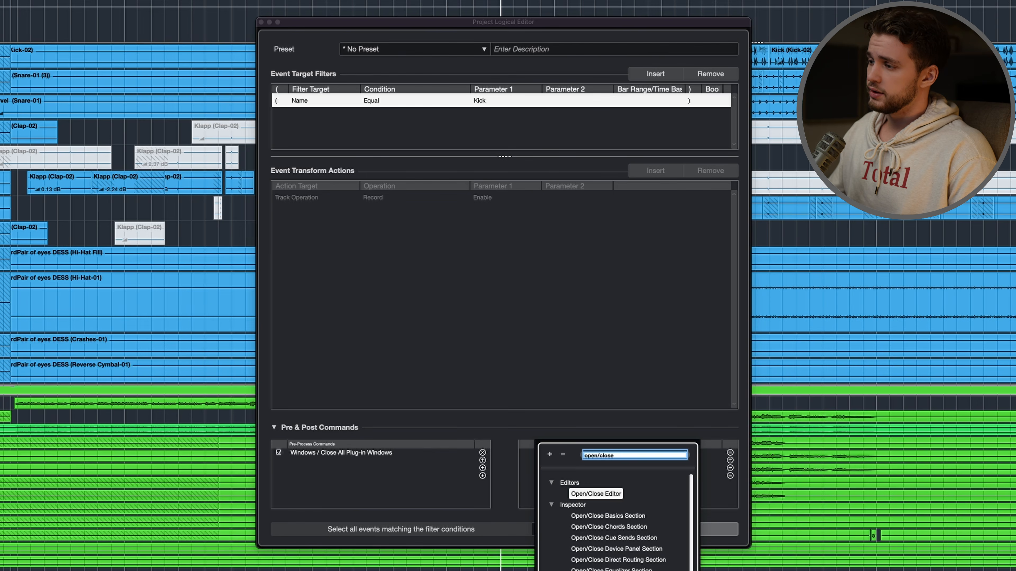
double_click(612, 570)
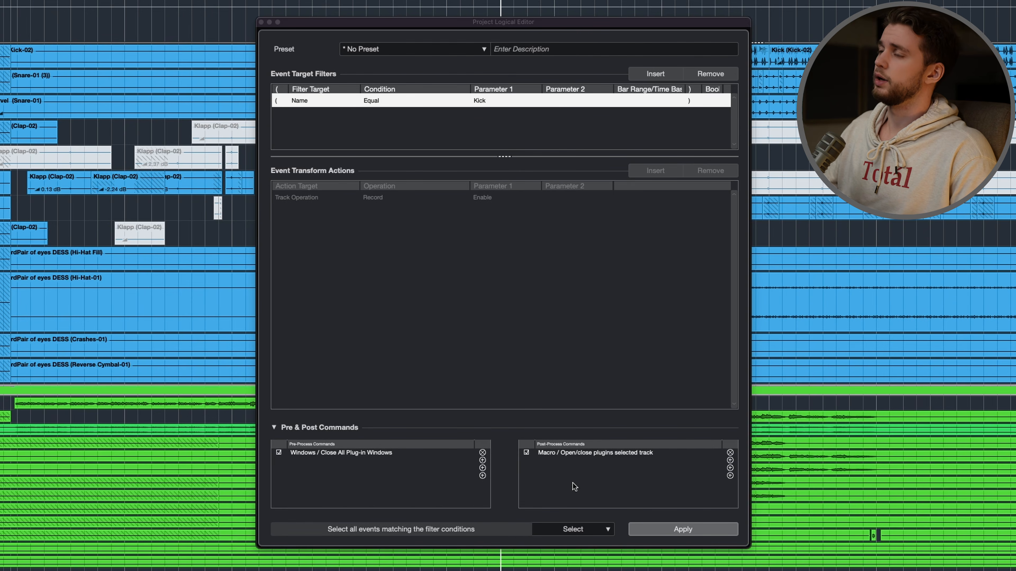
- Save the logical editor settings as a preset named Profile-Kick and close the editor
left_click(457, 50)
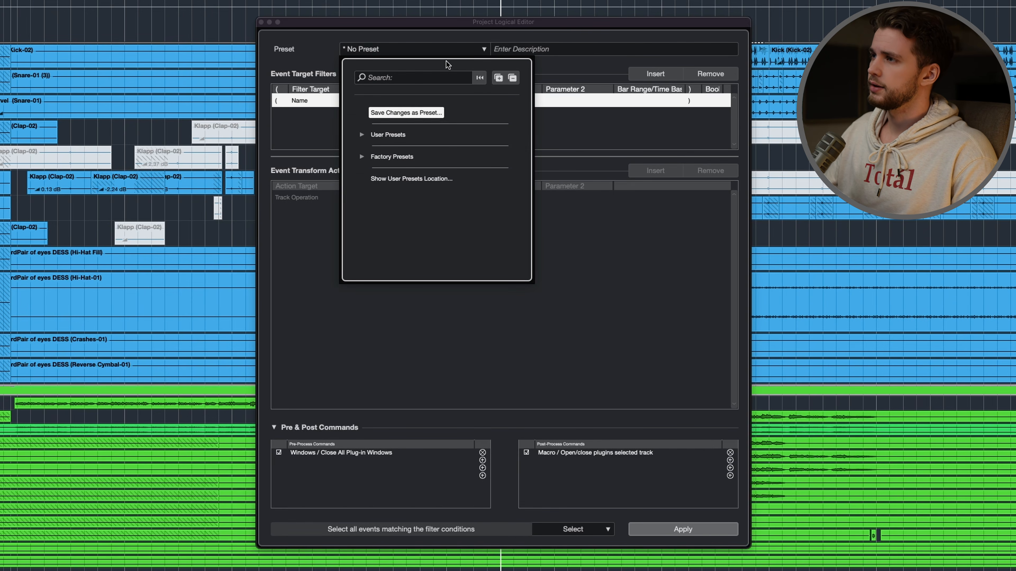
left_click(417, 112)
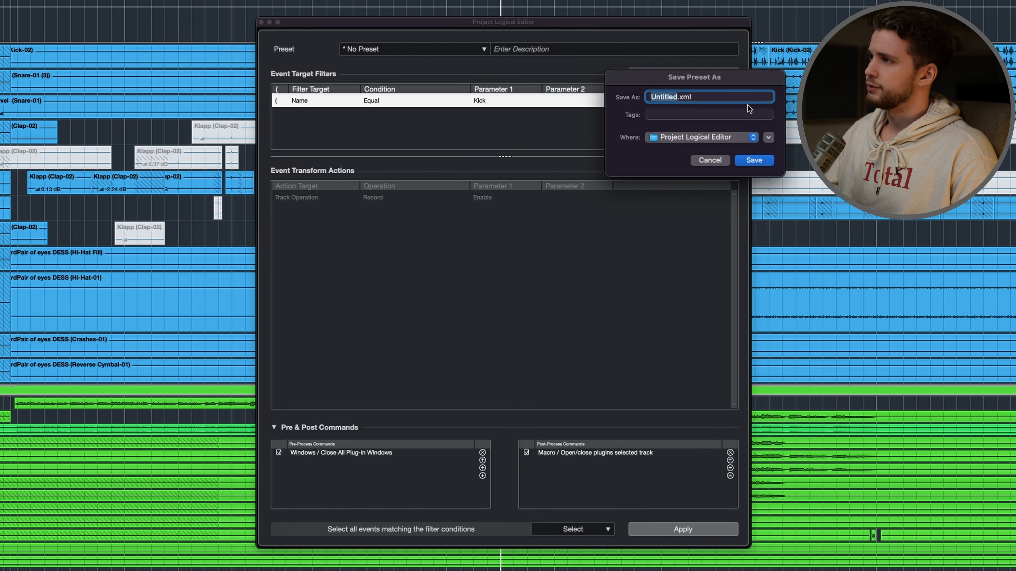
type("Pro")
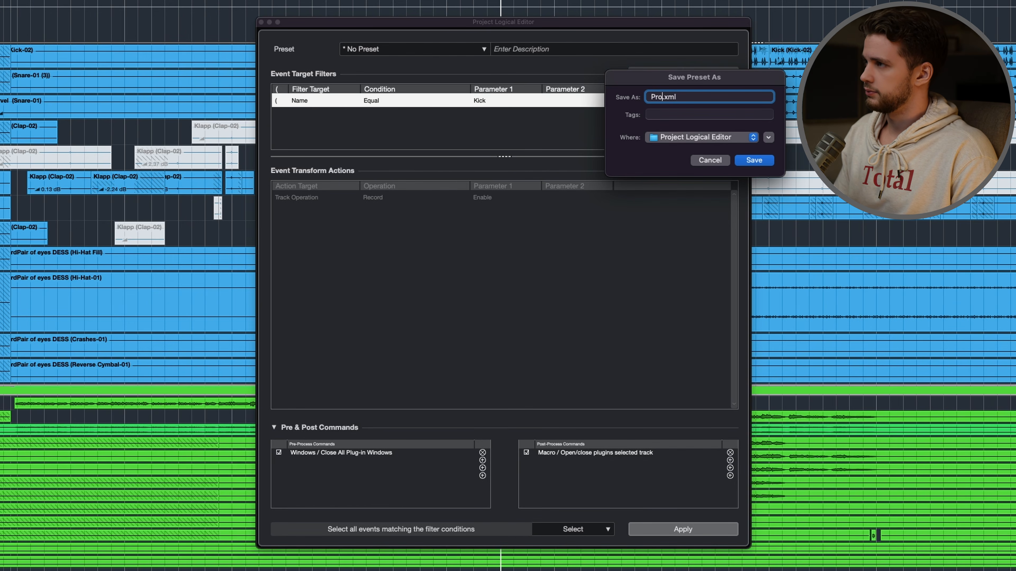
key("Return")
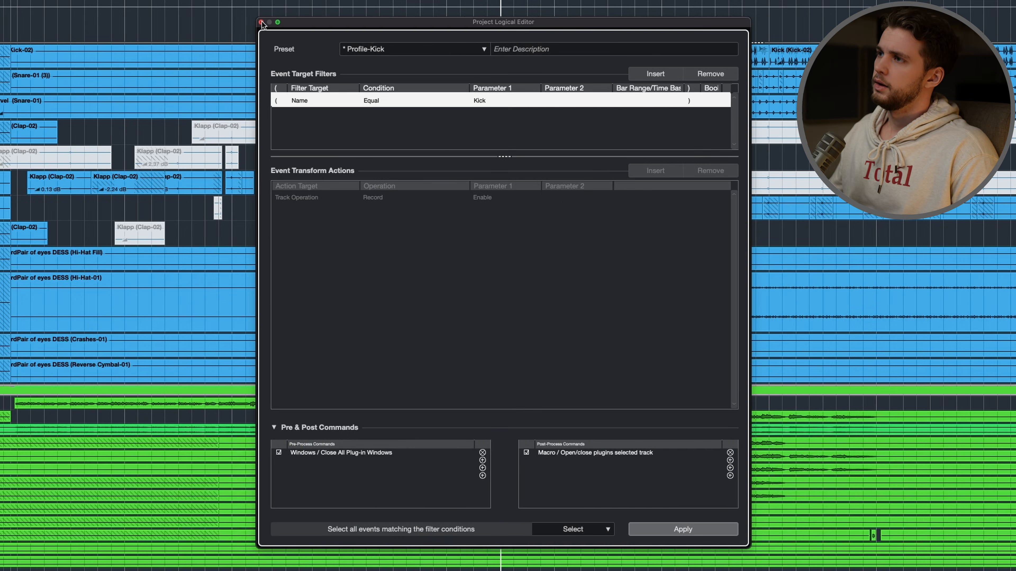
left_click(261, 21)
- Find the Profile-Kick command in the Key Commands by searching for "profile" and assign F16 to it
key("alt+Tab")
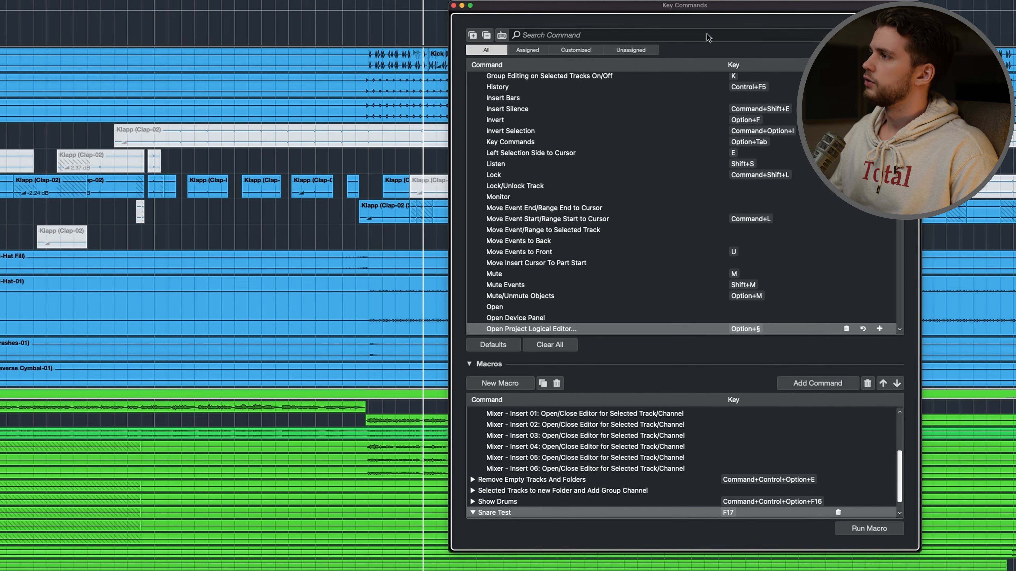
left_click(708, 37)
type("profil")
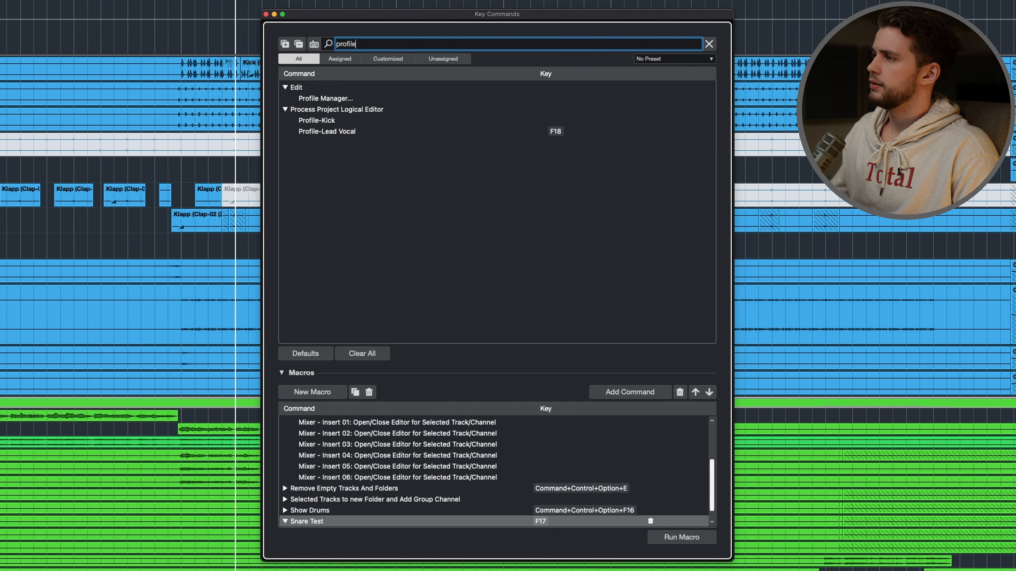
type("e")
left_click(336, 121)
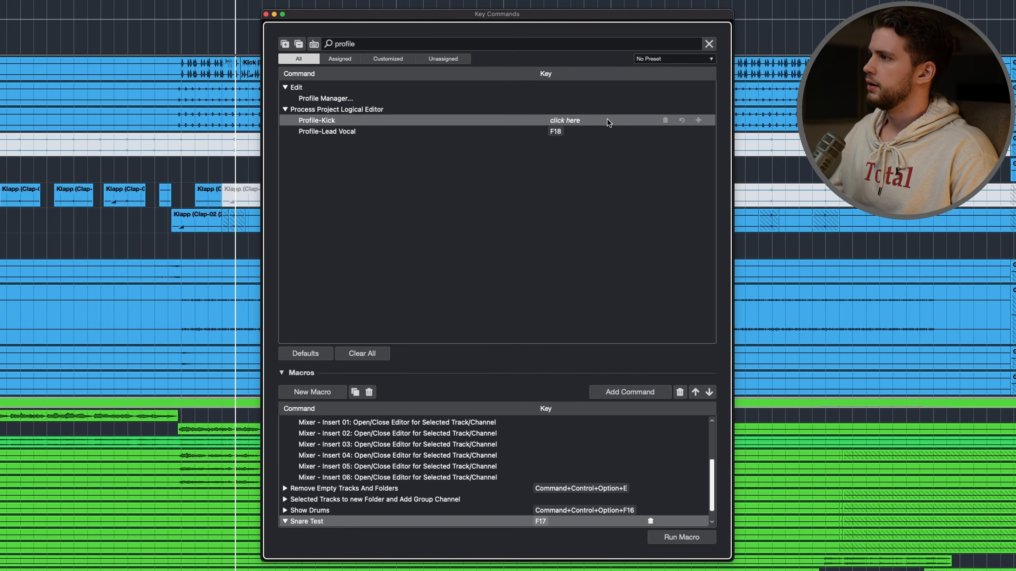
left_click(578, 120)
key("F19")
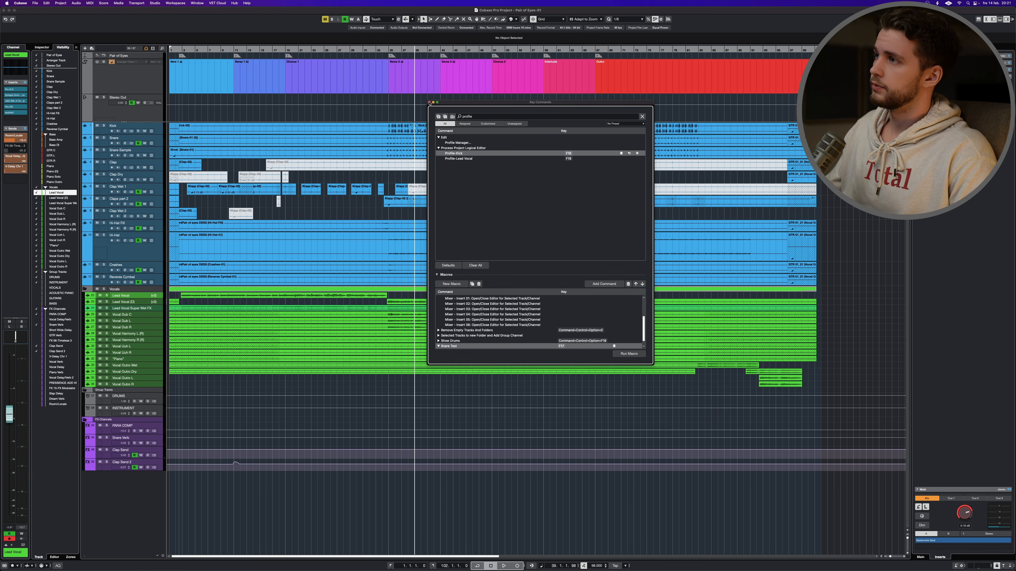
- Close the Key Commands window and test the Profile-Kick command by opening the Kick track's plug-ins
left_click(429, 103)
key("F19")
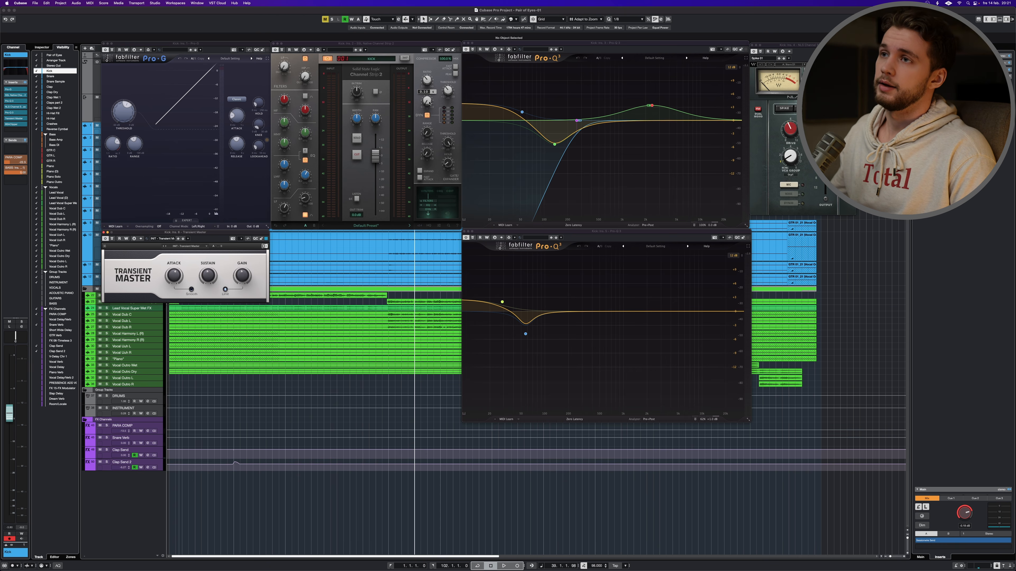
key("e")
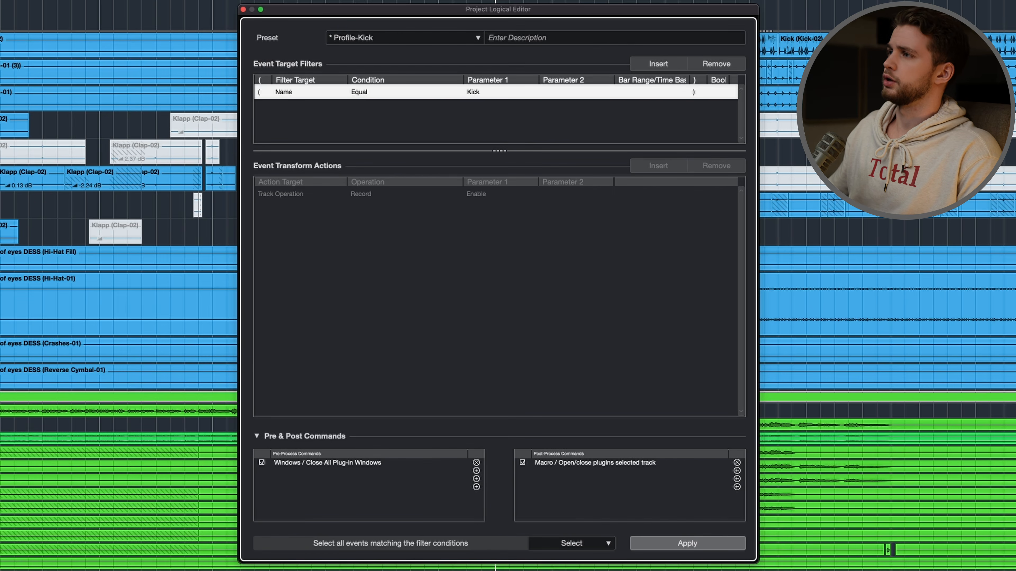
- Change the Project Logical Editor's name filter to Snare and save the settings as a preset named Profile-Snare
left_click_drag(547, 15, 551, 12)
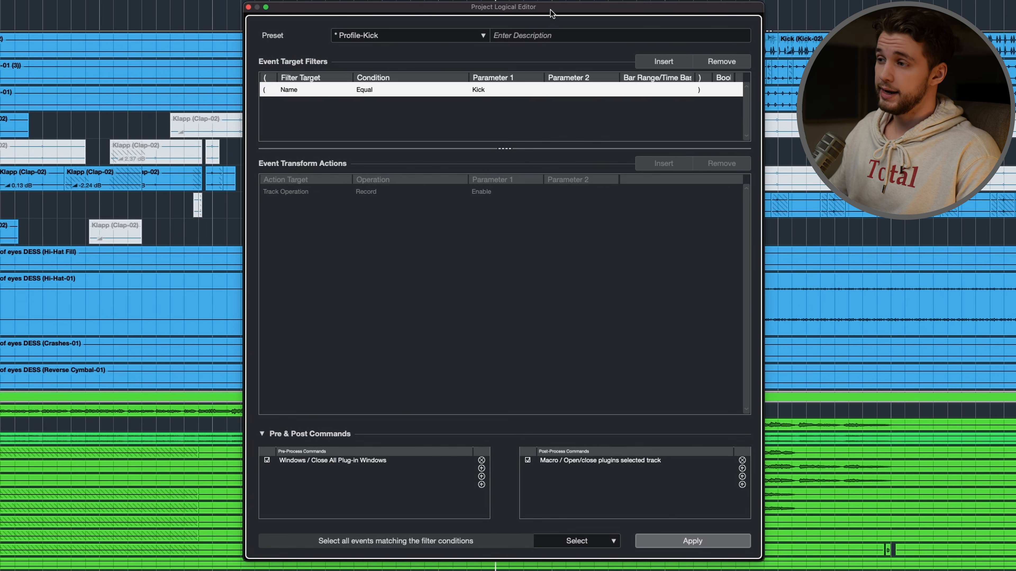
left_click(491, 89)
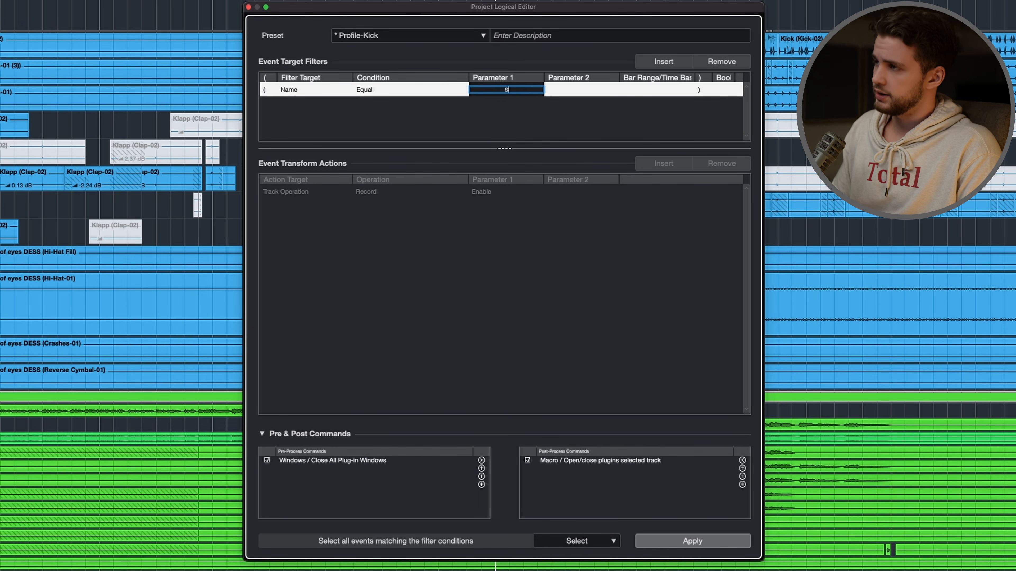
key("Return")
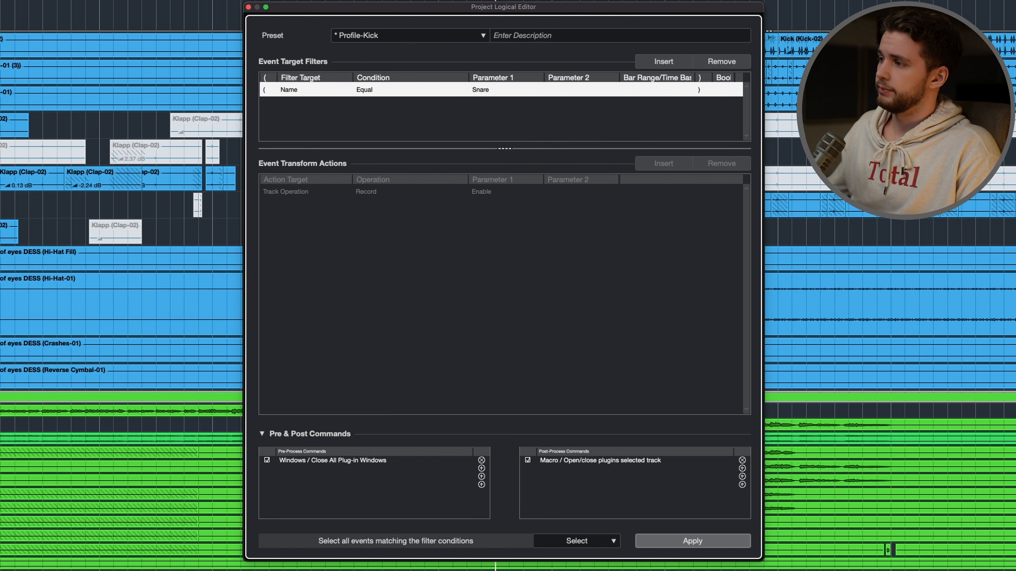
left_click(360, 36)
left_click(411, 102)
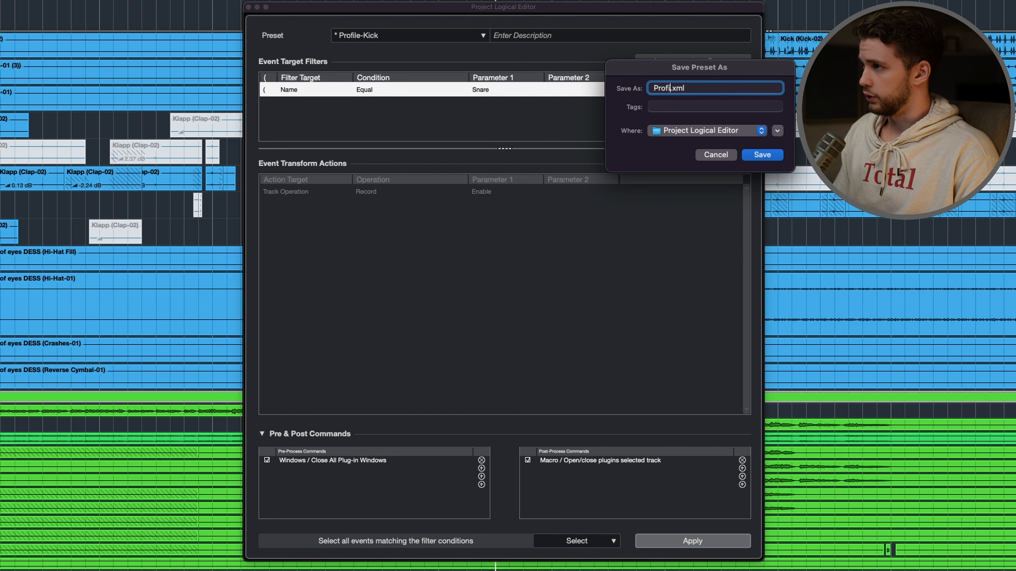
key("Return")
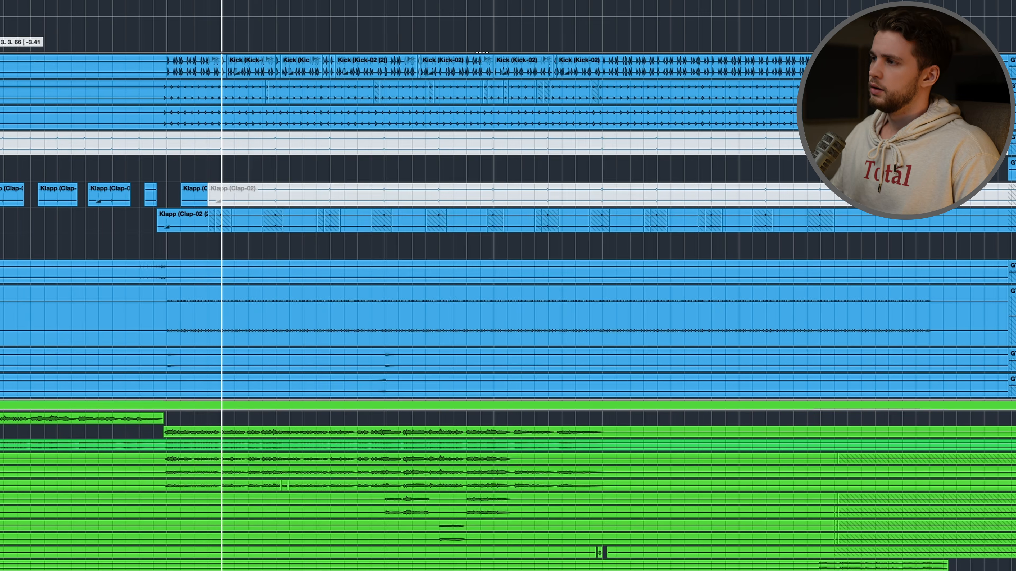
- Search the Key Commands for "profile" and assign F17 to Profile-Snare, reassigning it from the Snare Test macro
key("alt+Tab")
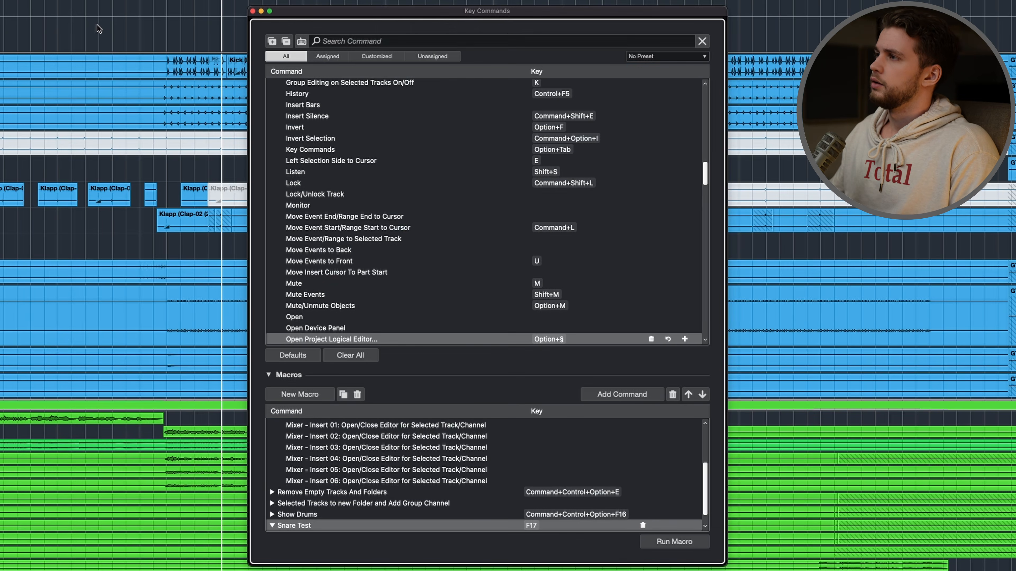
left_click(510, 37)
type("profile")
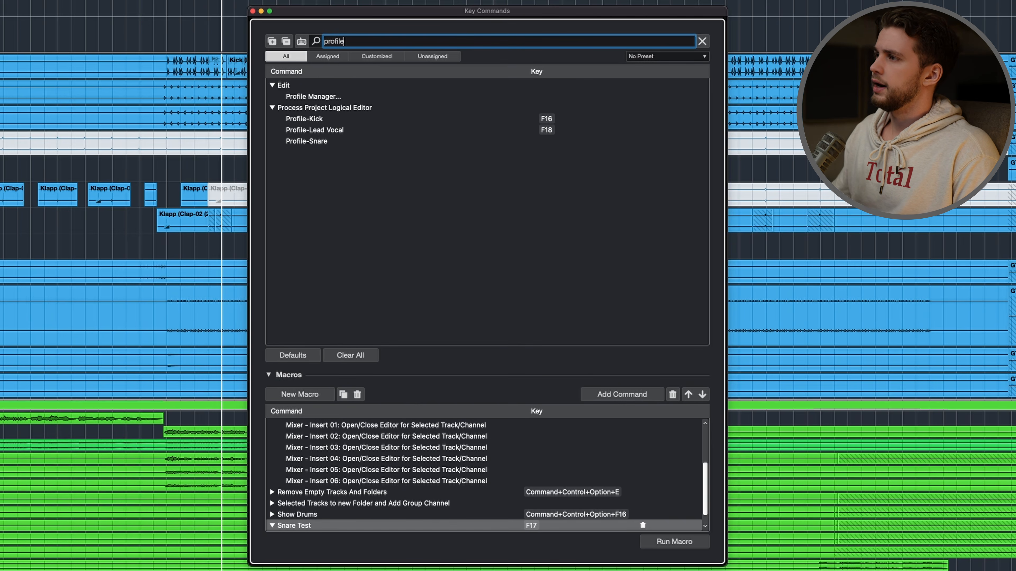
left_click(326, 141)
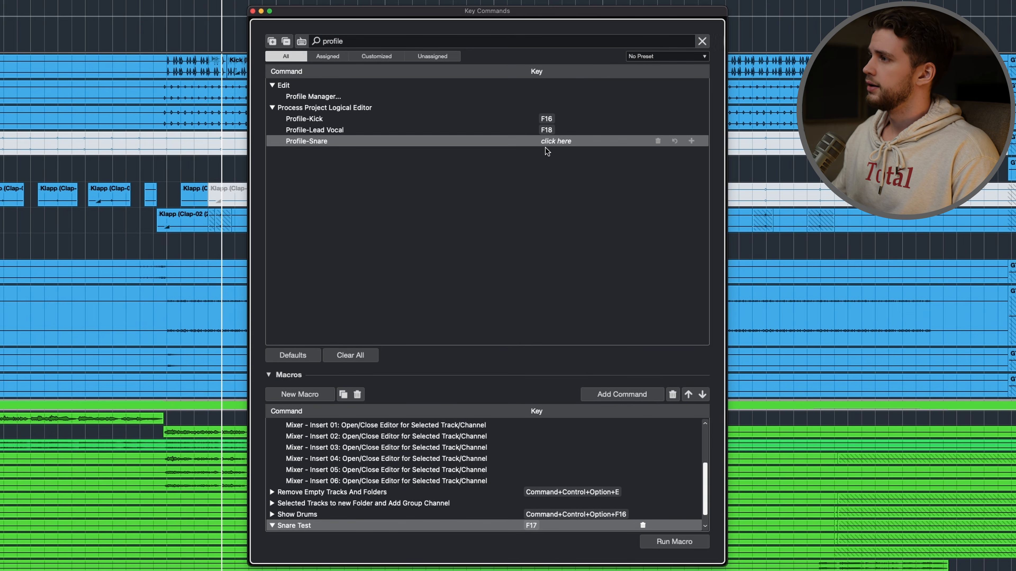
key("F17")
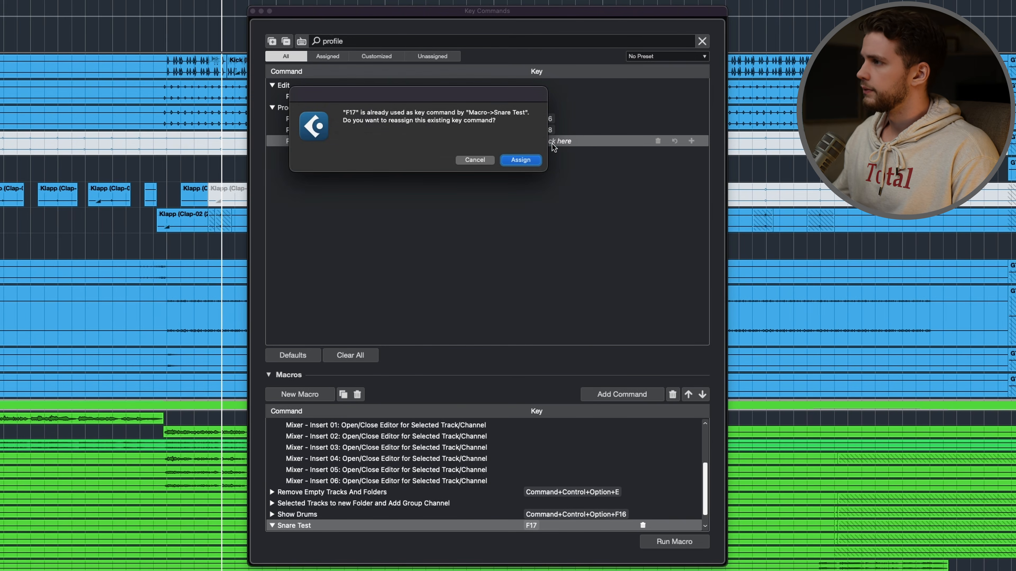
left_click(515, 164)
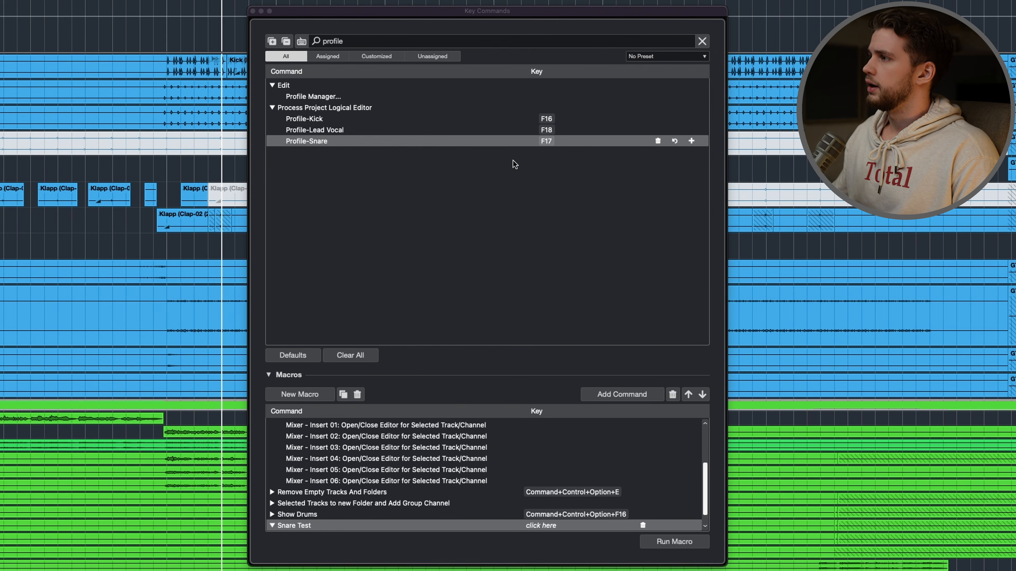
- Close the Key Commands window and run the Profile-Snare command to select the Snare track and open its plug-ins
left_click(252, 11)
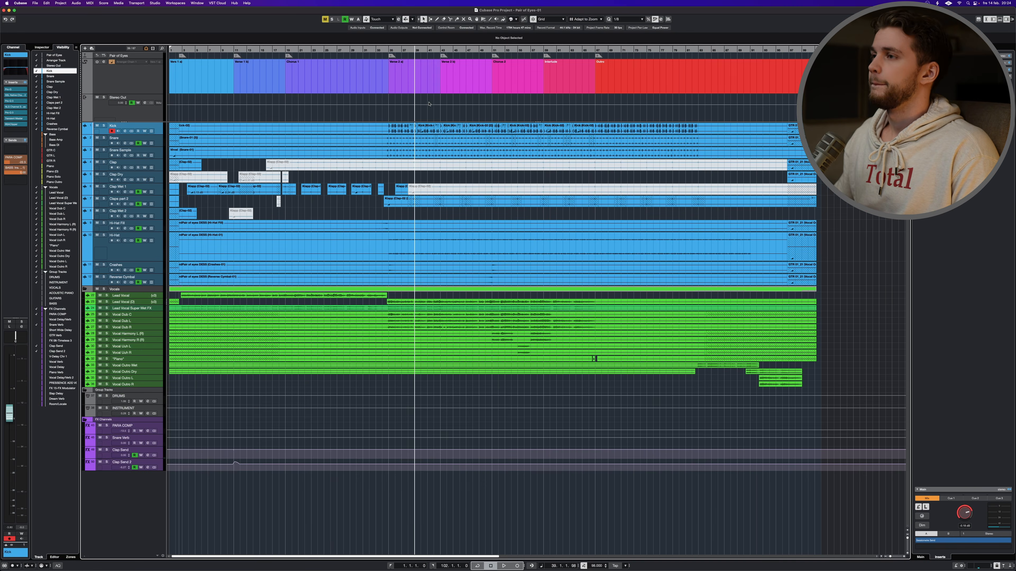
key("F17")
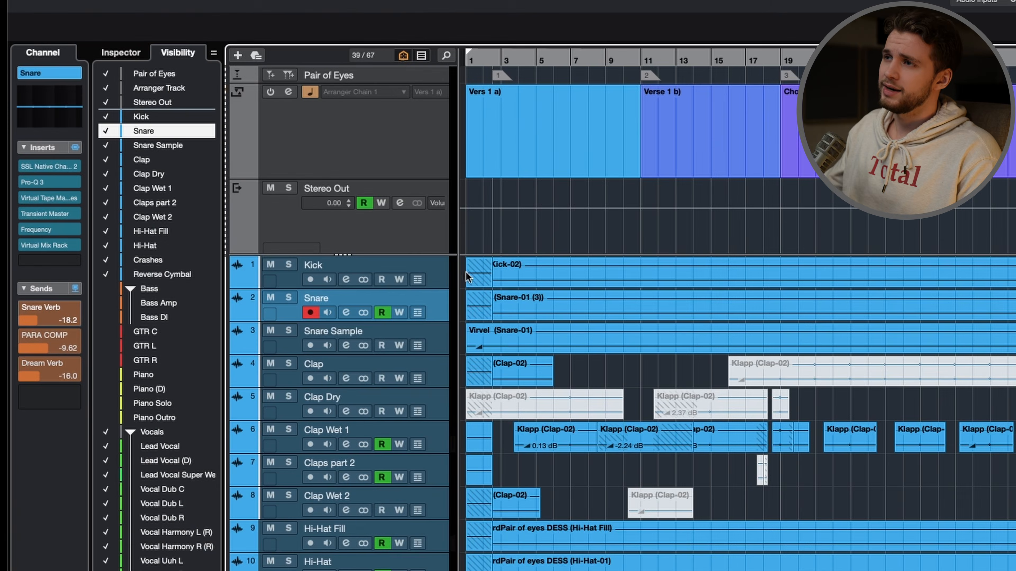
- Select the Kick track and create a project workspace named Profile-Kick with its plug-in windows open
key("Up")
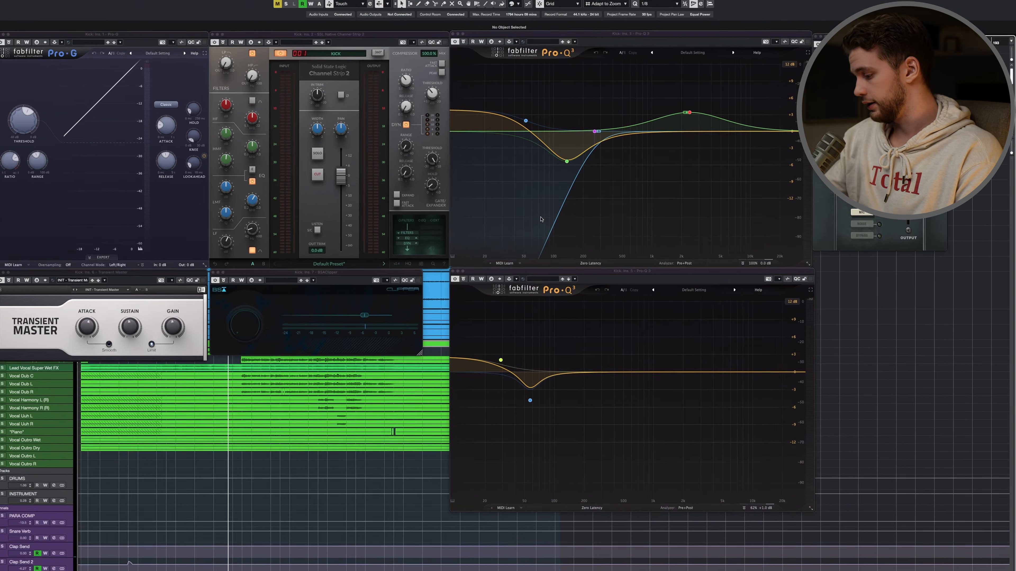
key("super+KP_0")
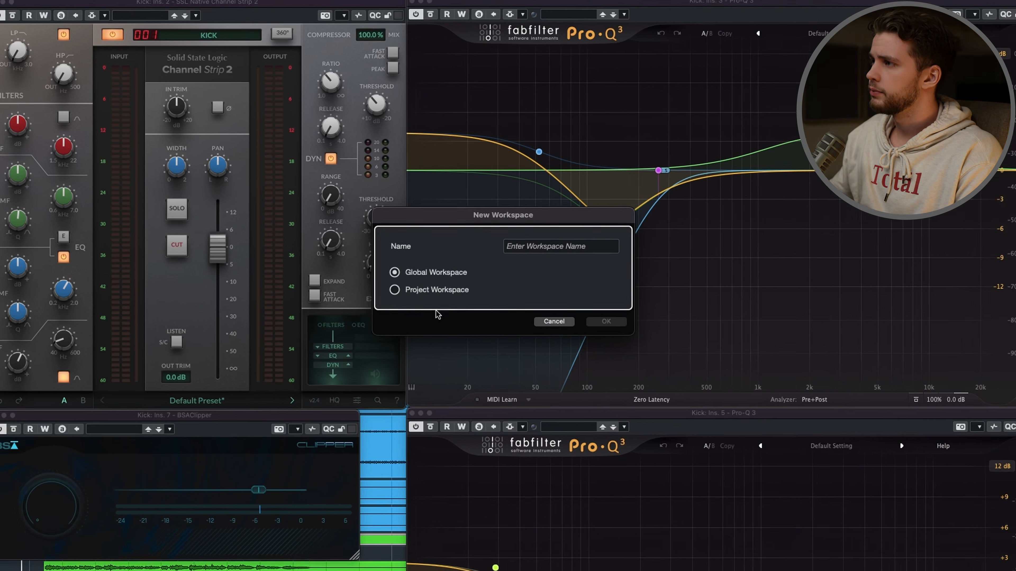
left_click(436, 288)
left_click(523, 247)
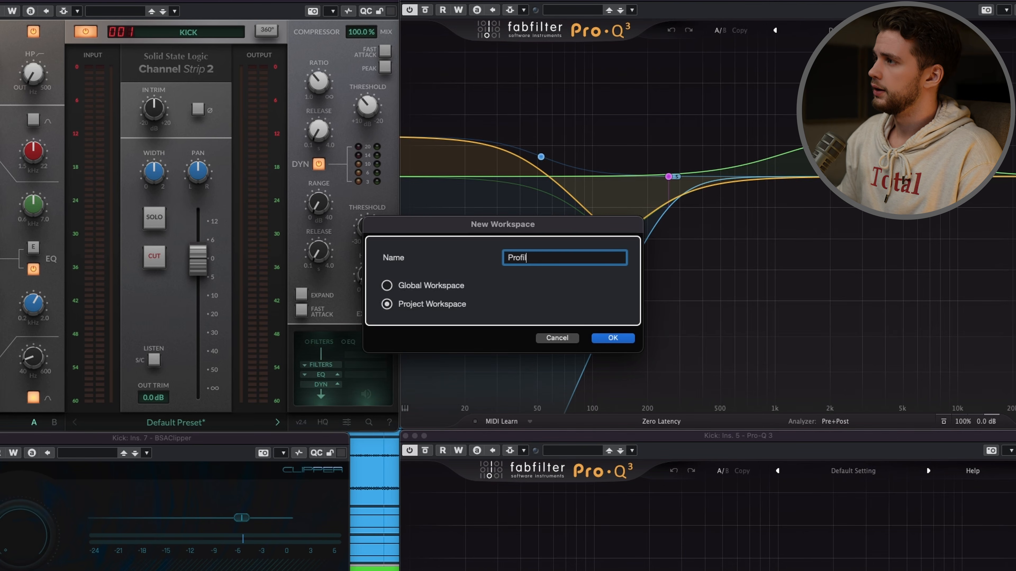
type("Profile-Kick")
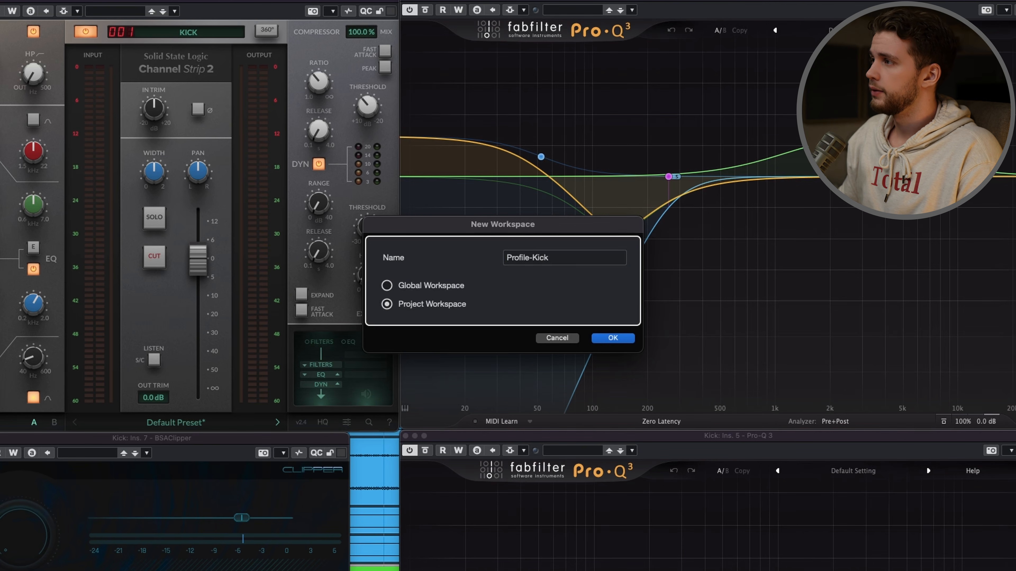
key("Return")
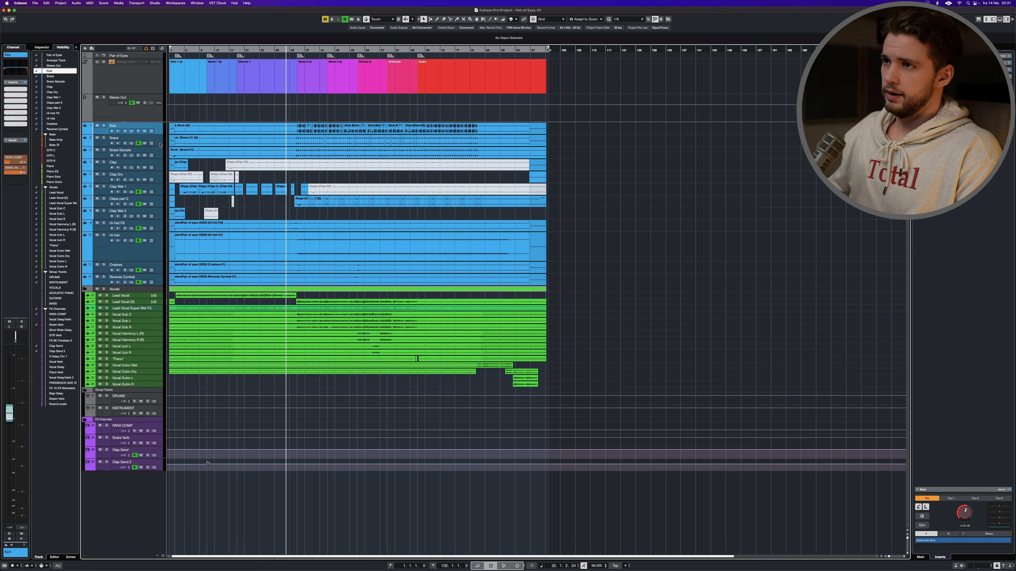
- Select the Snare track, open its plug-in windows, and create a project workspace named Profile-Snare
left_click(136, 146)
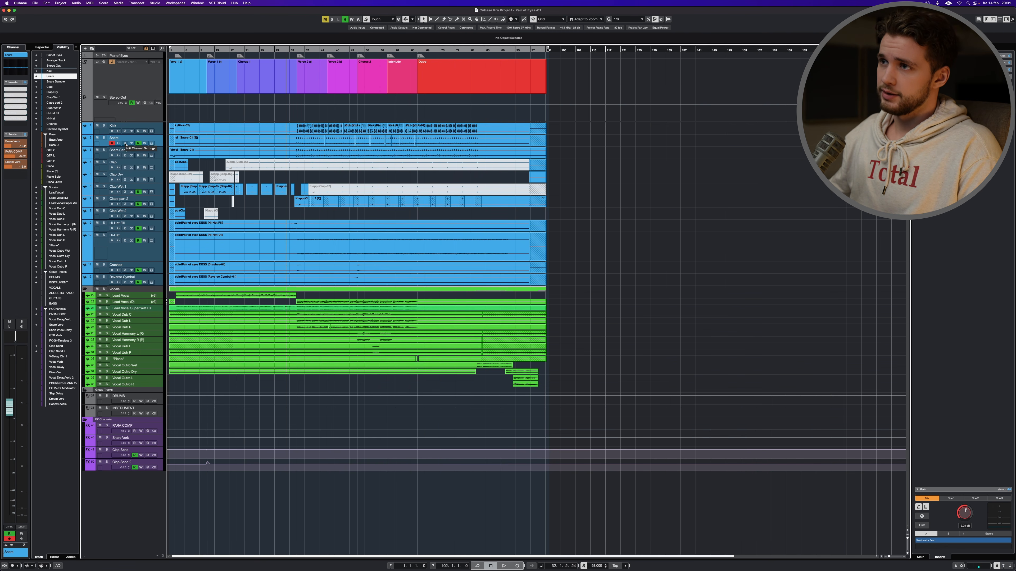
left_click(125, 145)
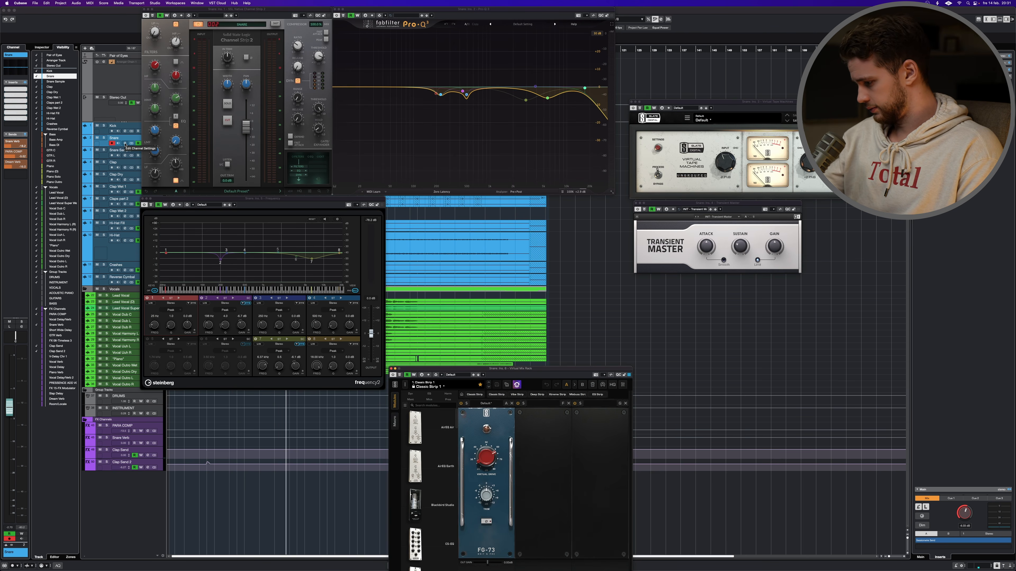
key("super+KP_0")
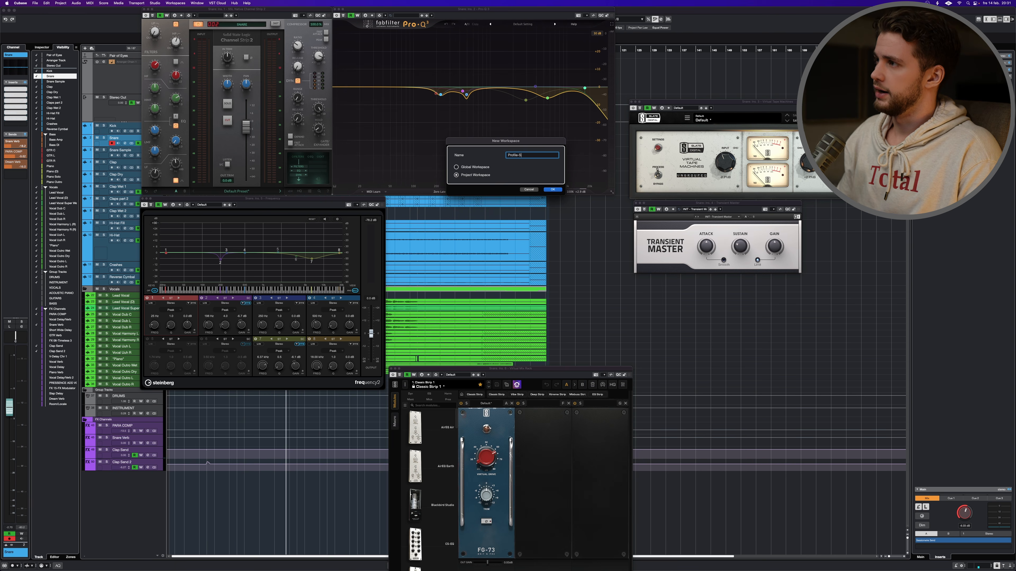
type("Profile-Snare")
key("Return")
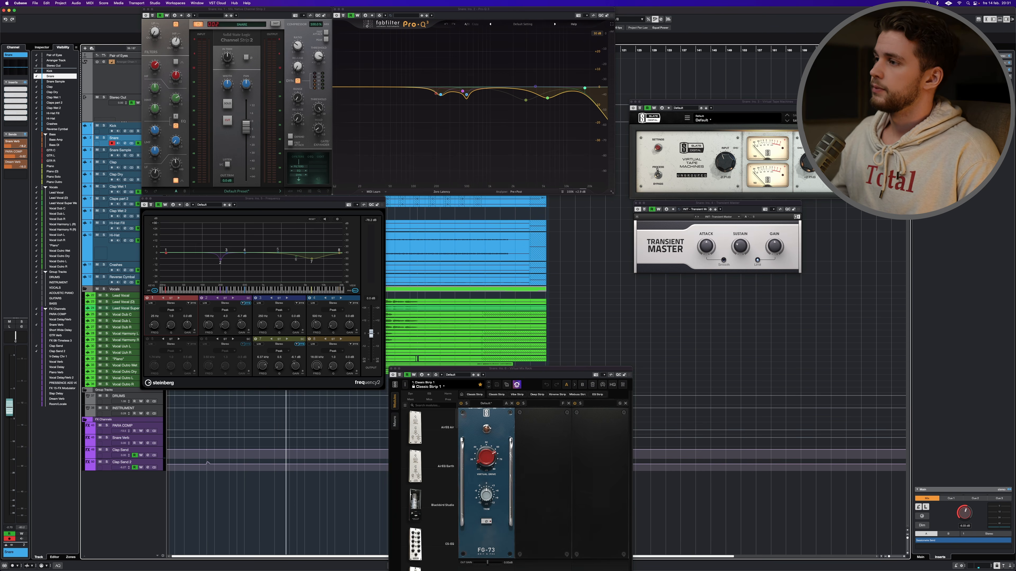
- Switch back and forth between the Profile-Kick and Profile-Snare workspaces to compare their plug-in window layouts
key("alt+1")
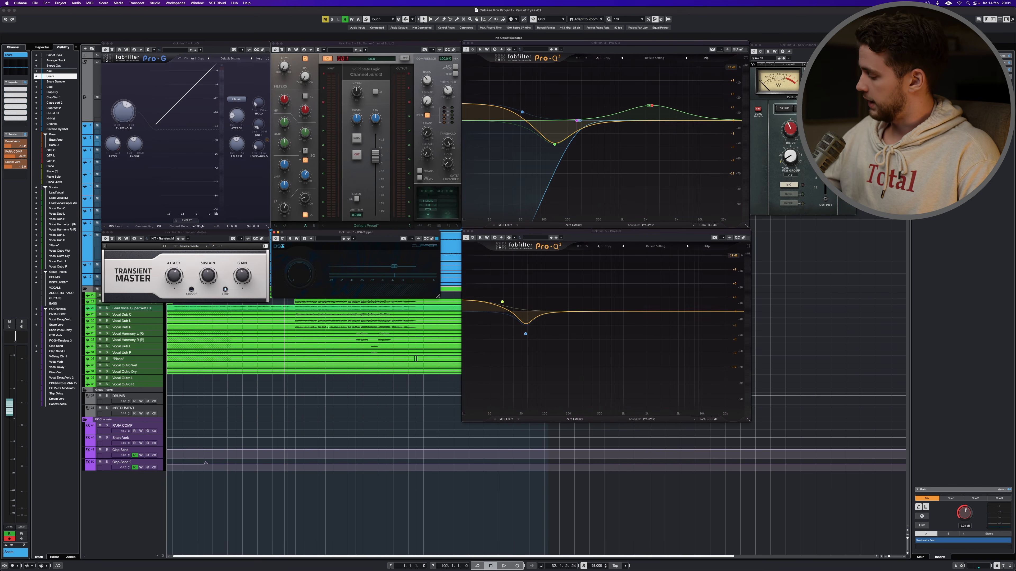
key("alt+2")
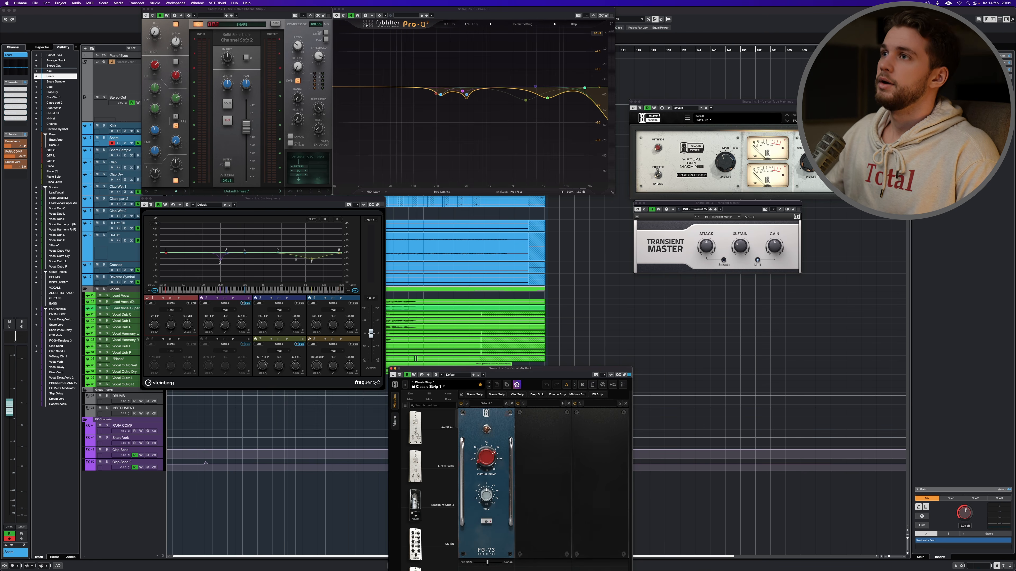
left_click(175, 3)
left_click(187, 39)
left_click(188, 7)
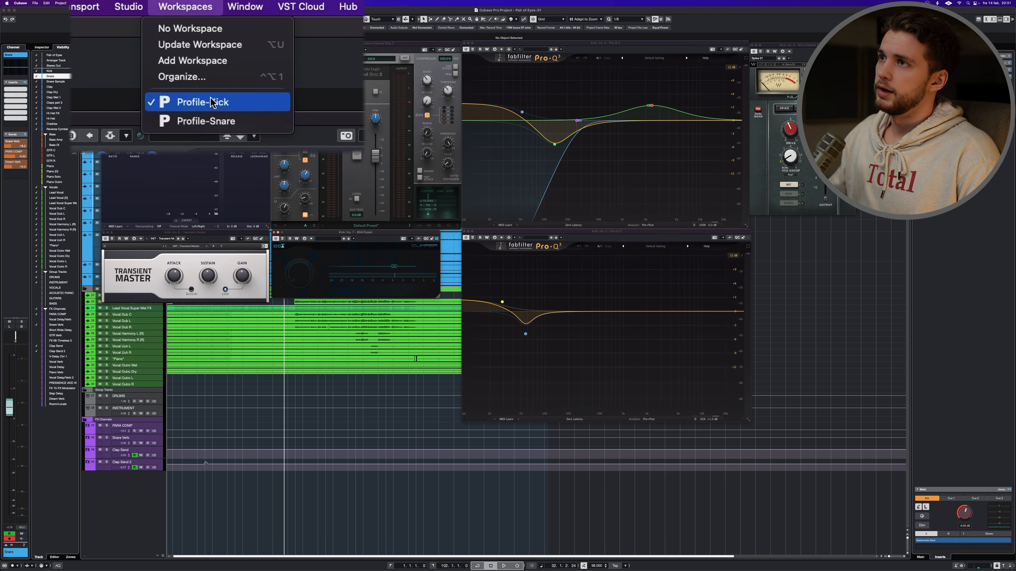
left_click(230, 121)
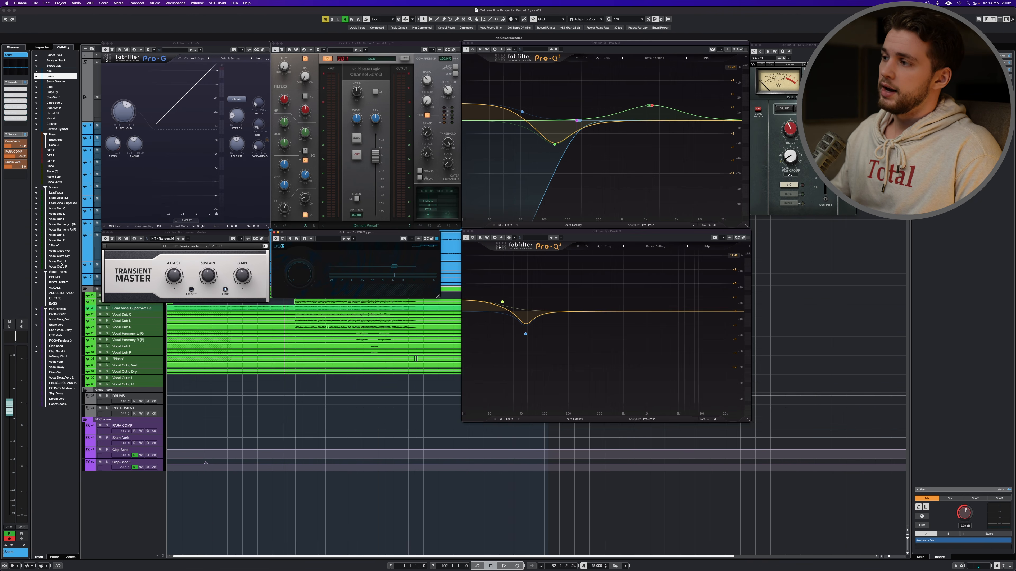
- Open the channel settings of the currently selected track to check which channel they belong to
key("e")
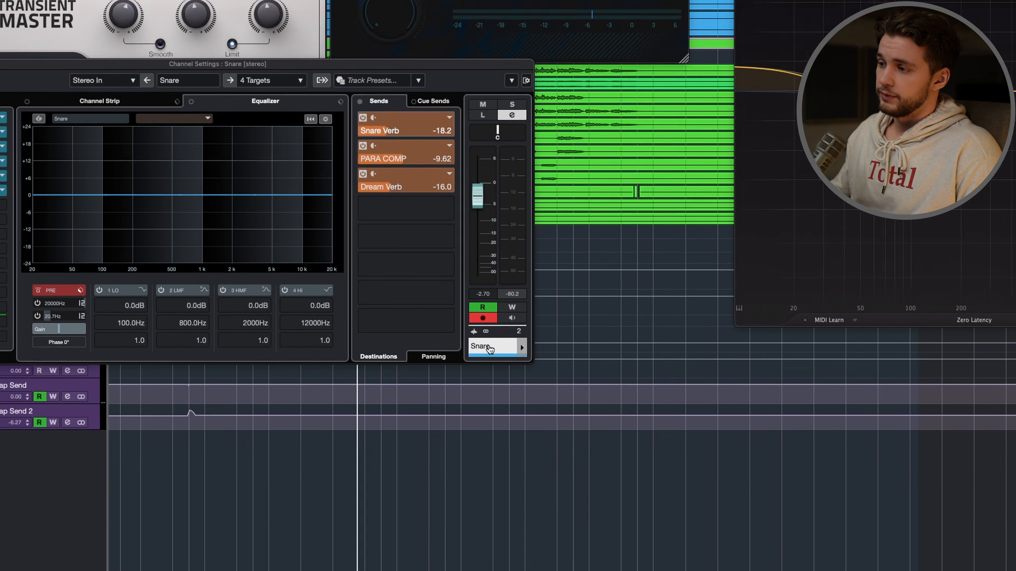
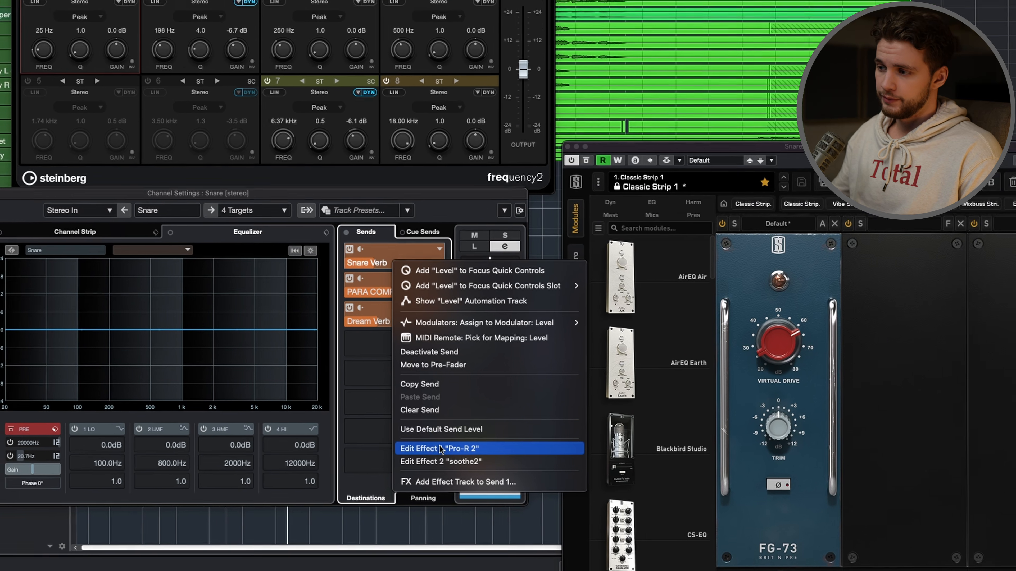
- Open the Pro-R 2 effect editor from the Snare track's Snare Verb send, reposition its window, and close the channel settings
left_click(440, 449)
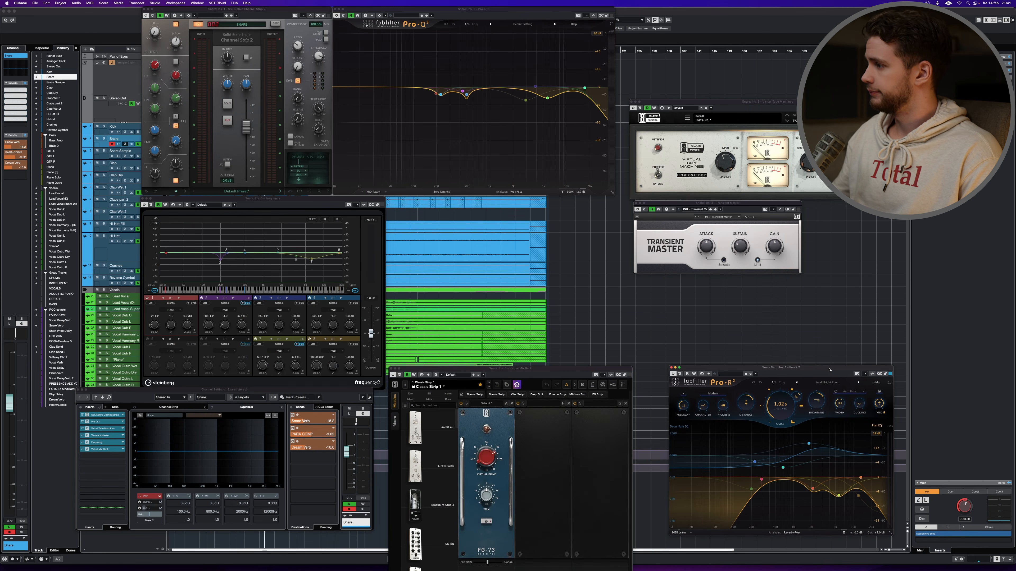
left_click_drag(829, 370, 827, 368)
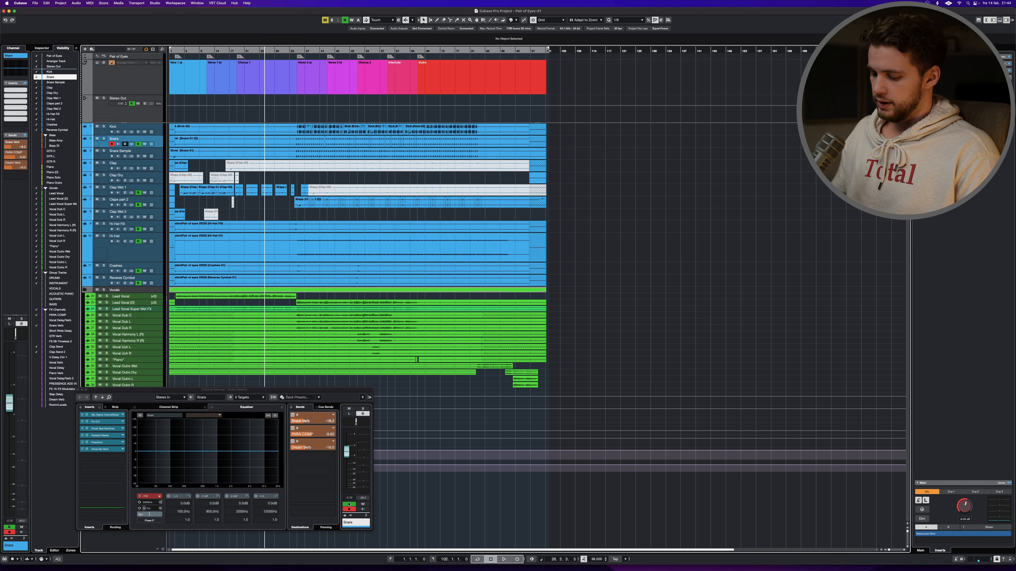
key("e")
- Open the Project Logical Editor and load the Profile-Snare user preset
key("super+l")
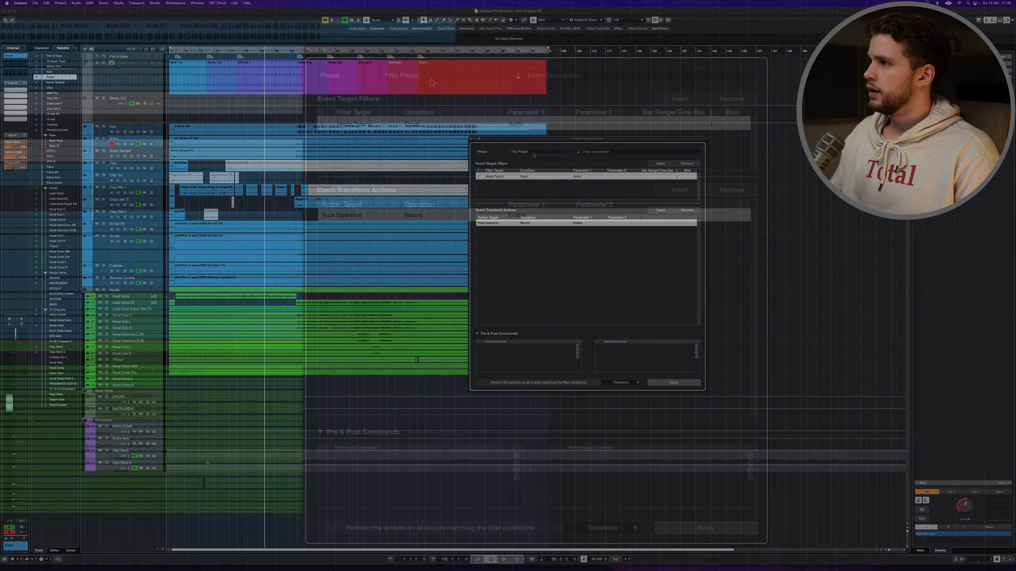
left_click(533, 154)
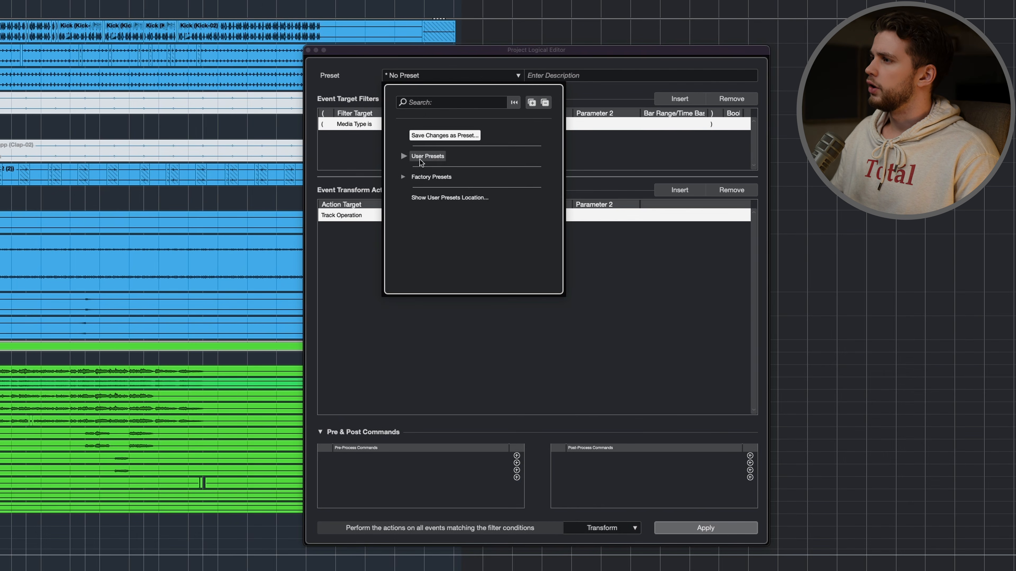
left_click(543, 167)
type("profile")
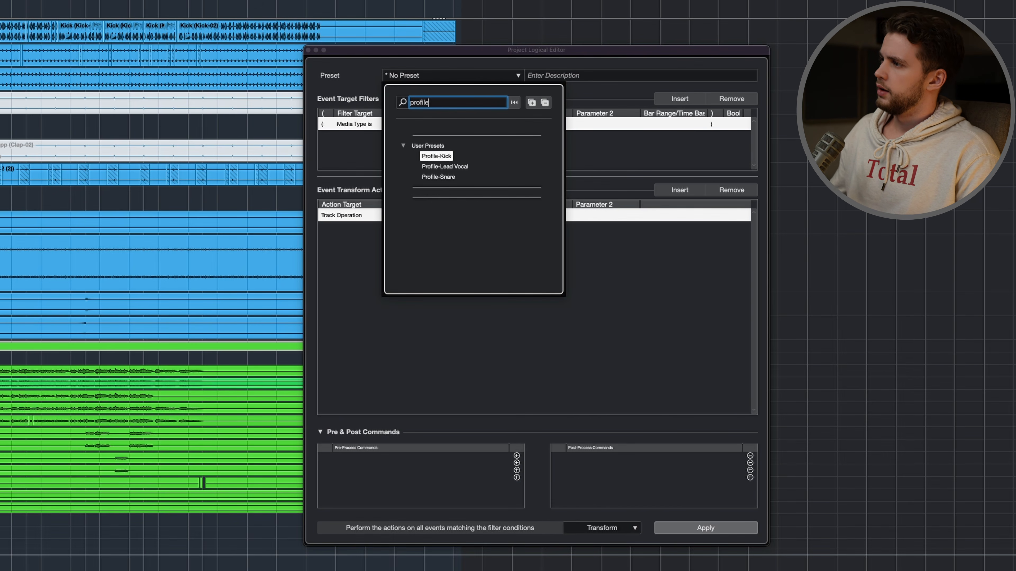
left_click(426, 178)
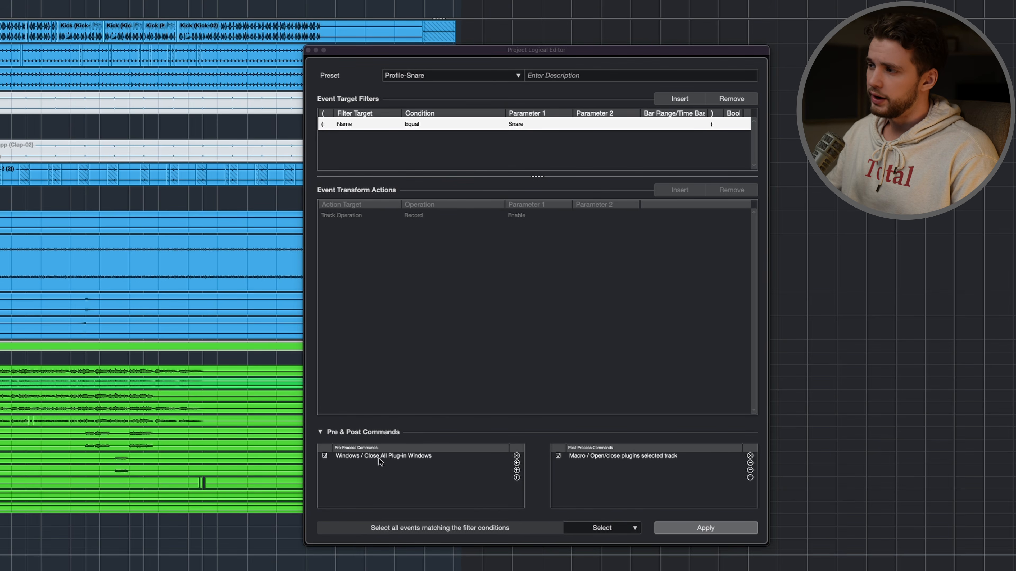
- Change the name filter's Parameter 1 to Snare Verb
double_click(528, 124)
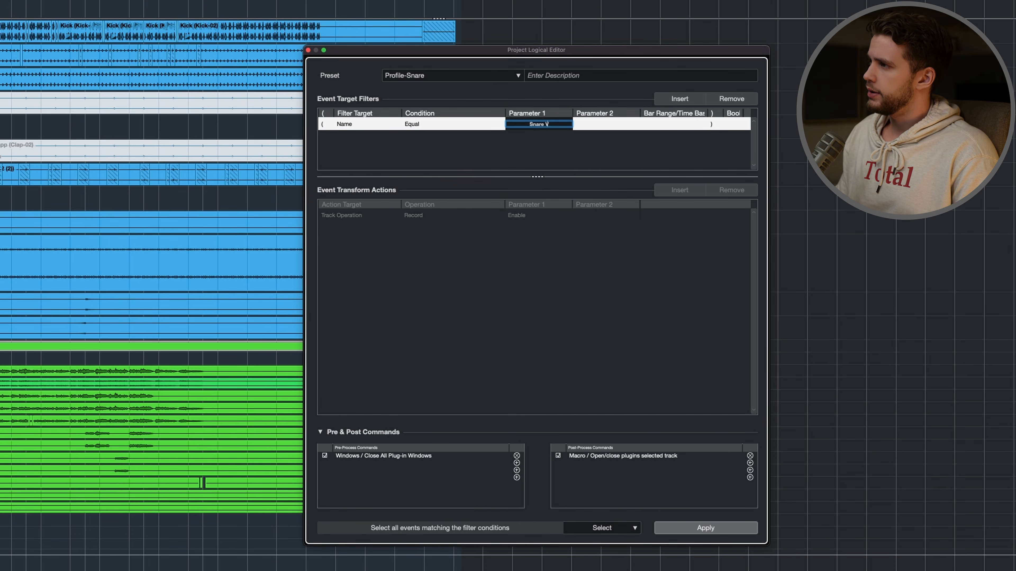
type("Verb")
key("Return")
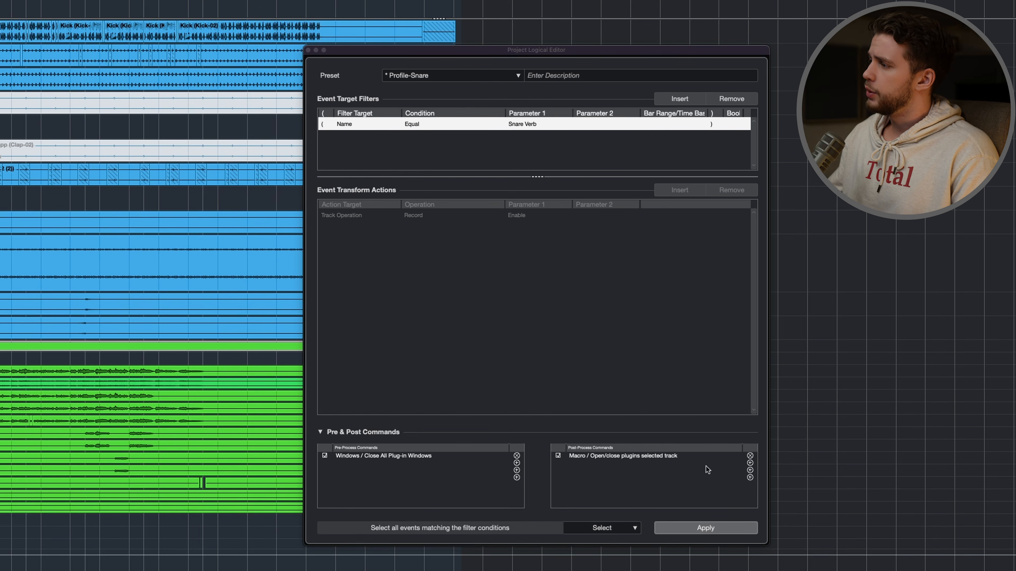
- Replace the post-process macro with the Mixer command Insert 01: Open/Close Editor for Selected Track/Channel
left_click(749, 456)
left_click(750, 456)
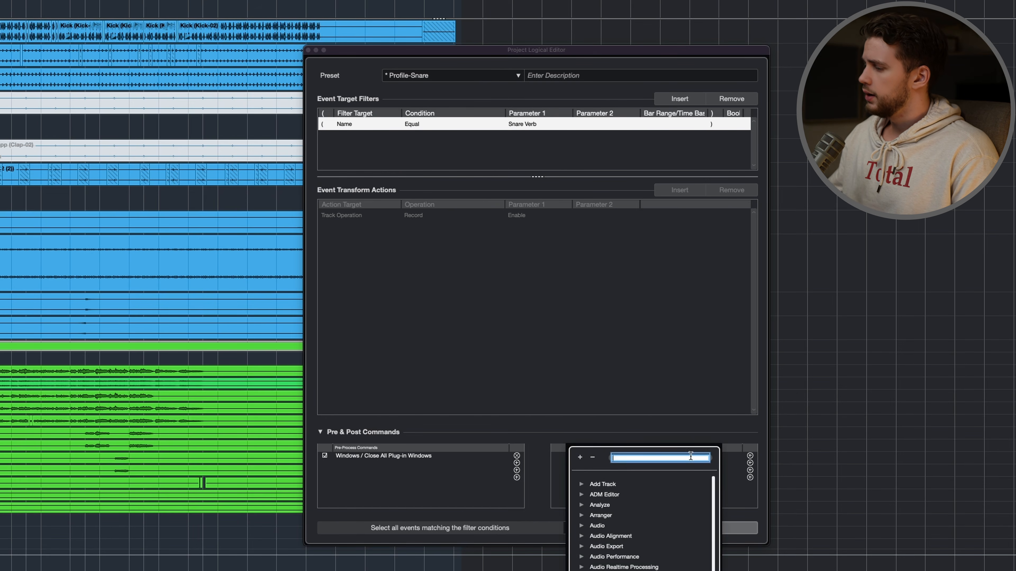
type("insert")
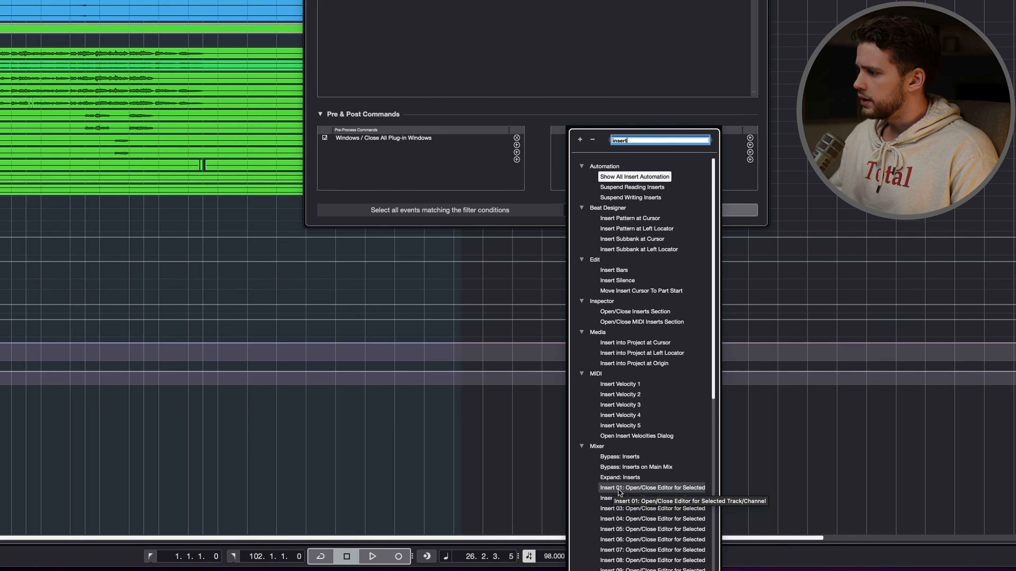
double_click(618, 490)
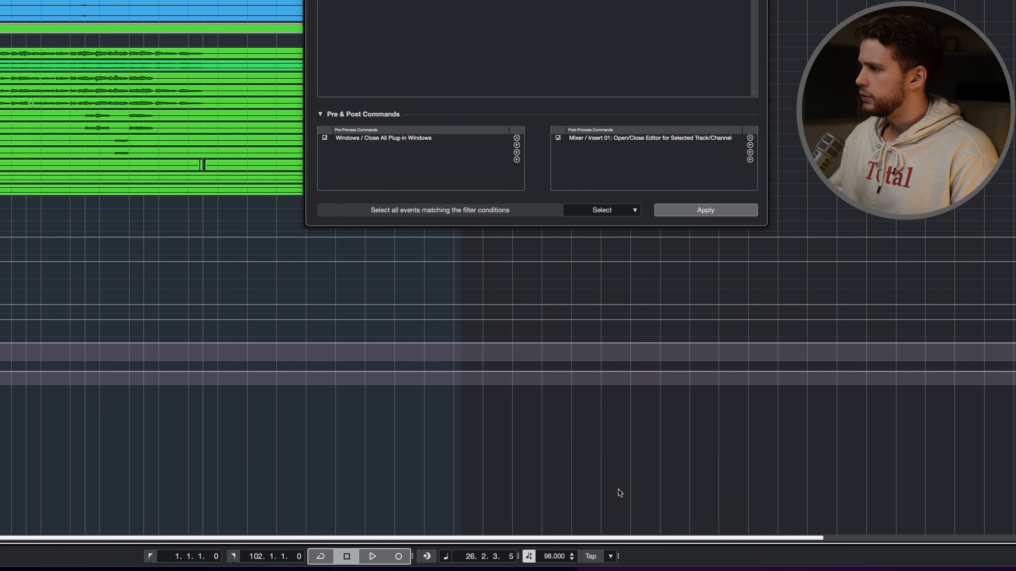
- Save the logical preset as Profile-Snare Verb
left_click(472, 80)
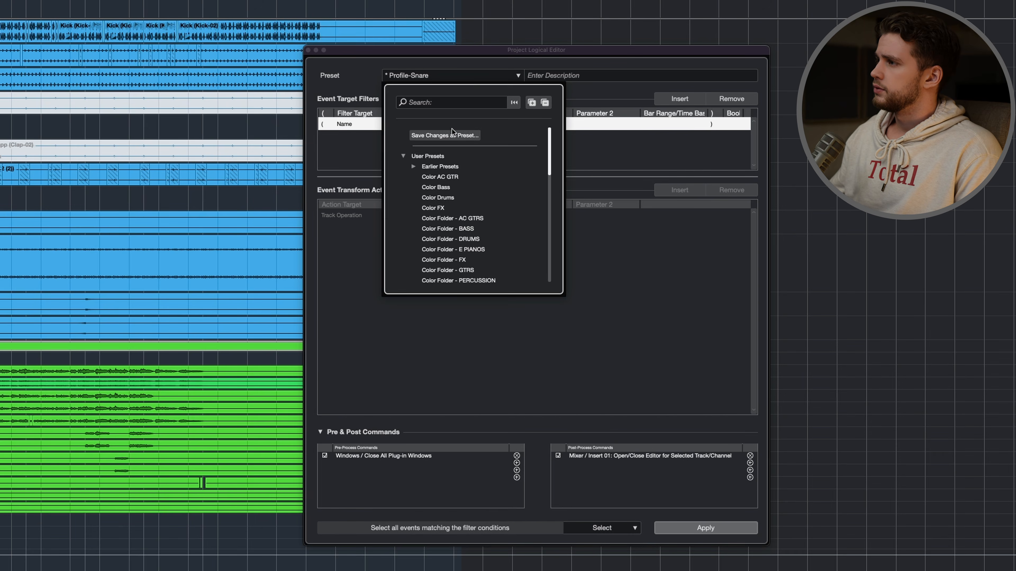
left_click(459, 135)
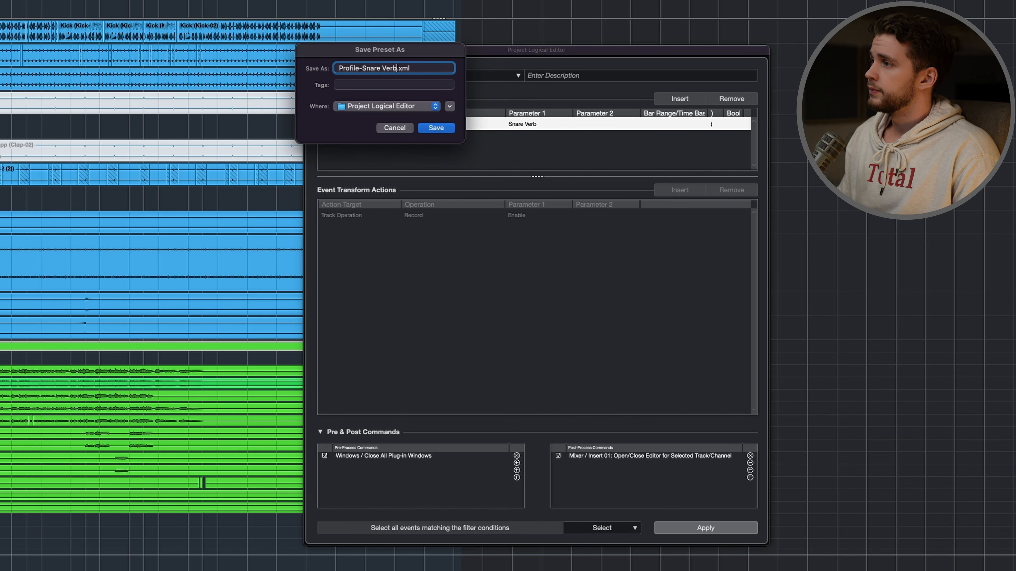
key("Return")
- Load the Profile-Snare logical preset and disable its pre-process command that closes all plug-ins
left_click(442, 78)
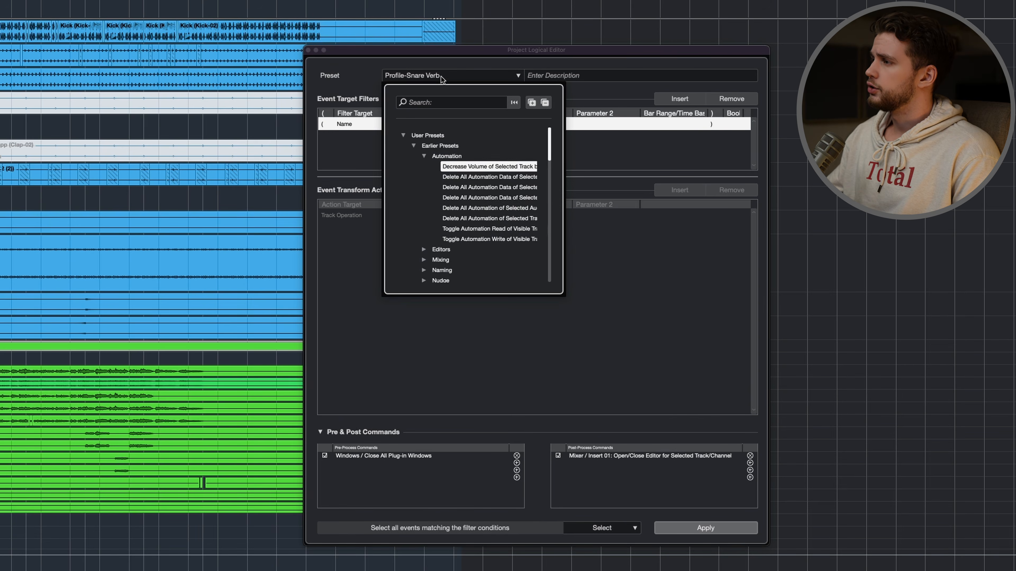
scroll(458, 169, "down", 15)
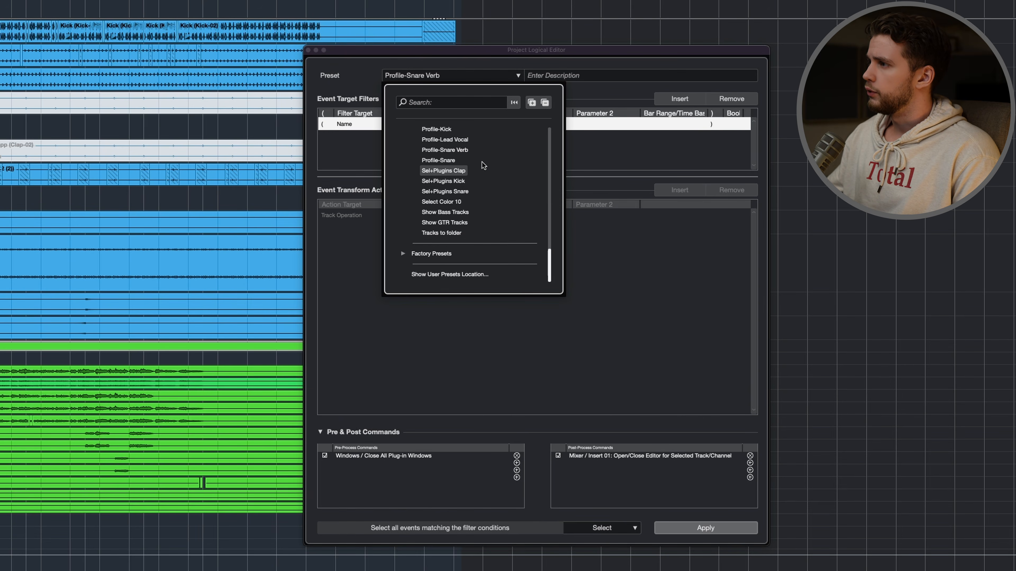
left_click(450, 160)
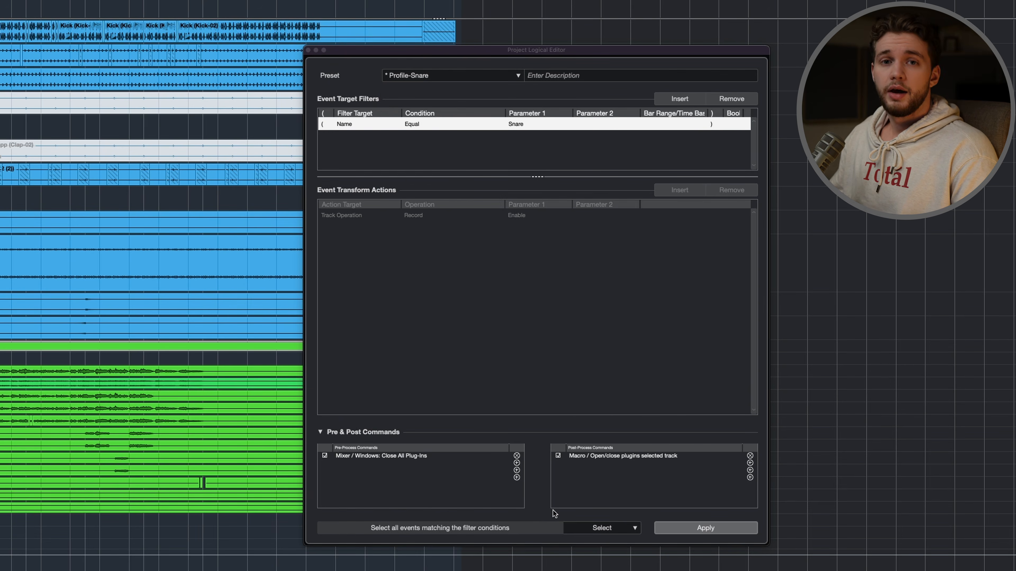
left_click(324, 456)
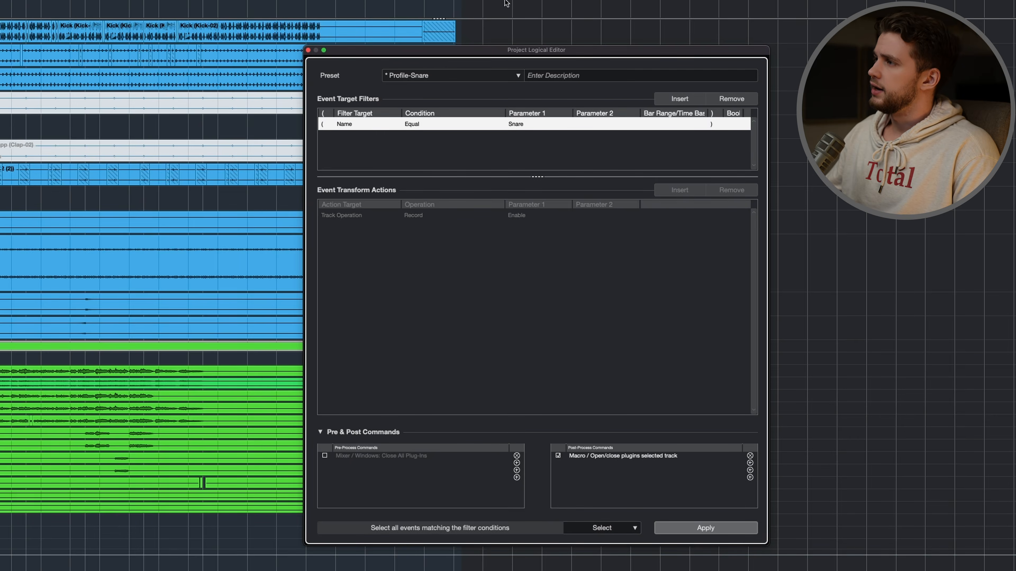
- Save the modified logical preset as Profile-Snare, replacing the existing file
left_click(428, 82)
left_click(442, 135)
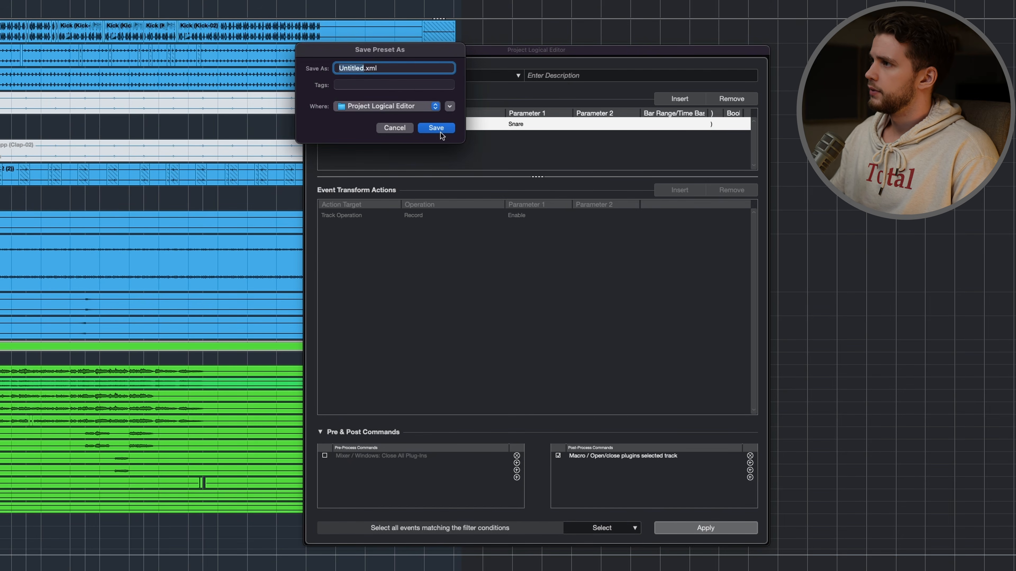
type("Profile-Smare")
key("Return")
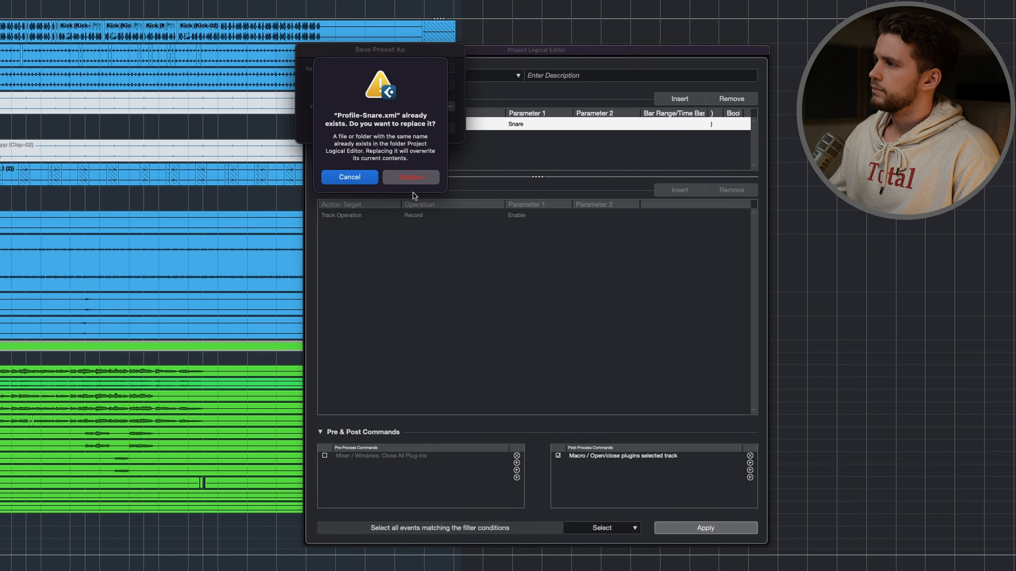
key("Return")
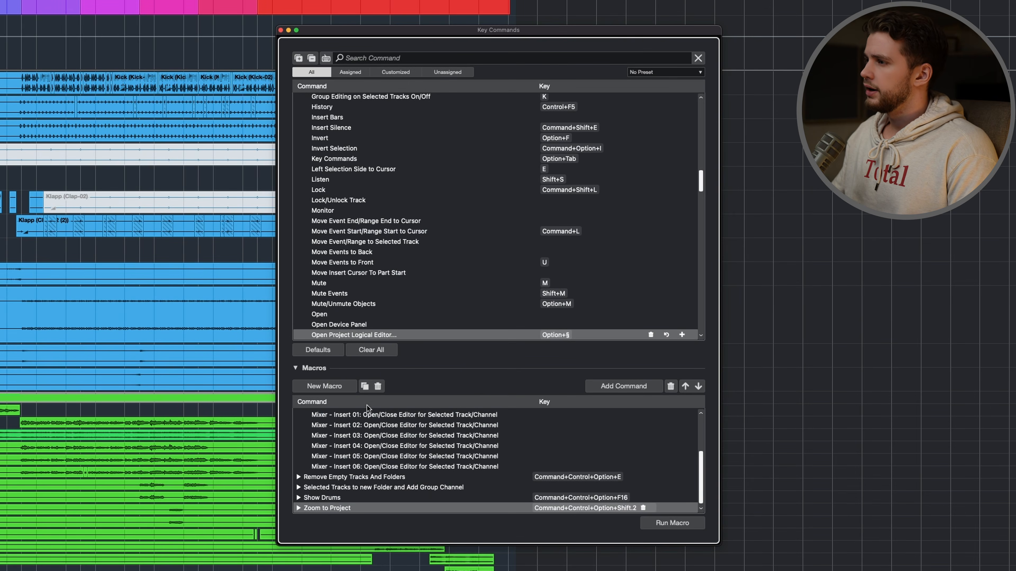
- Create a new key-command macro named Snare Test
left_click(323, 385)
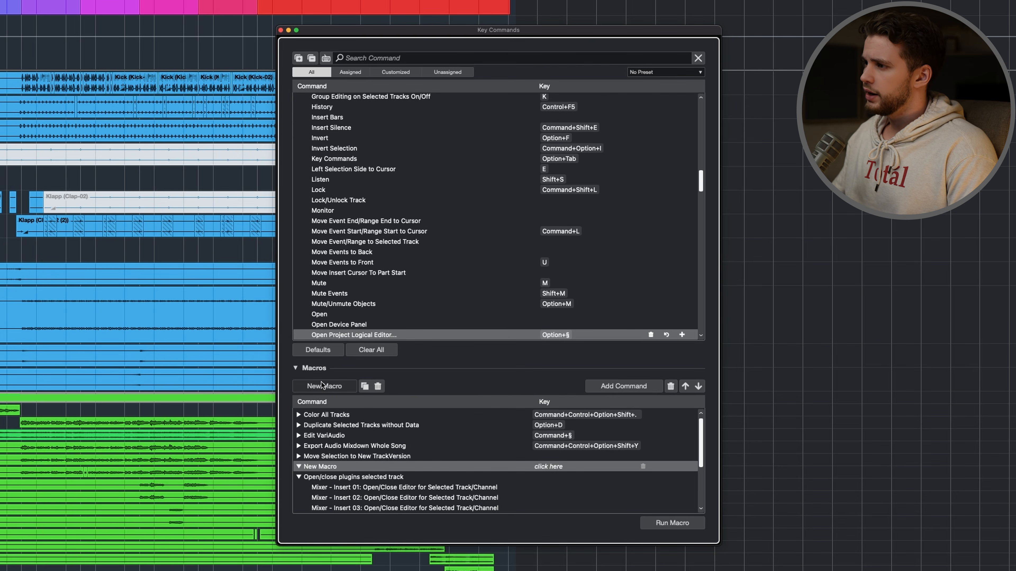
double_click(327, 467)
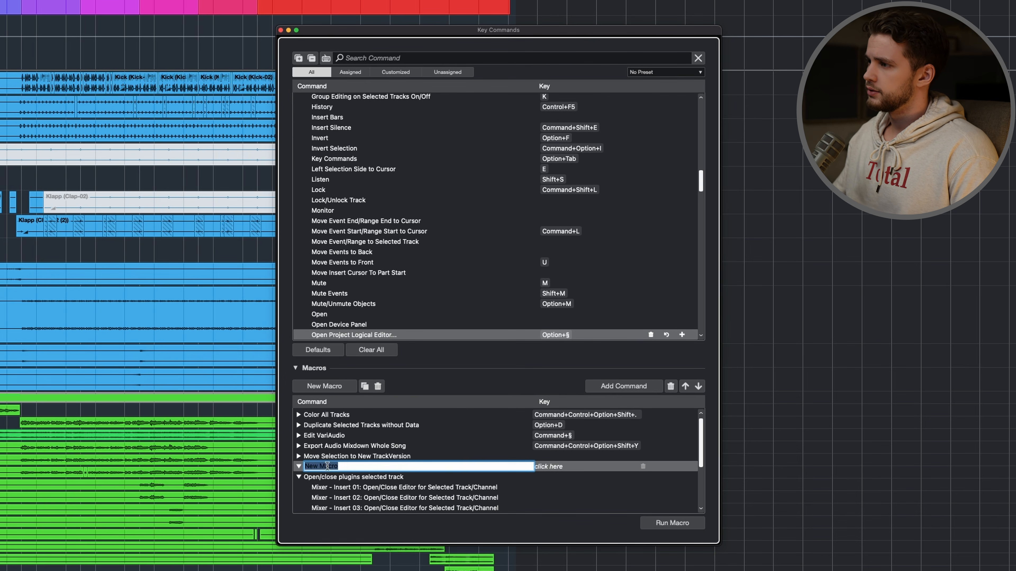
type("Snare Test")
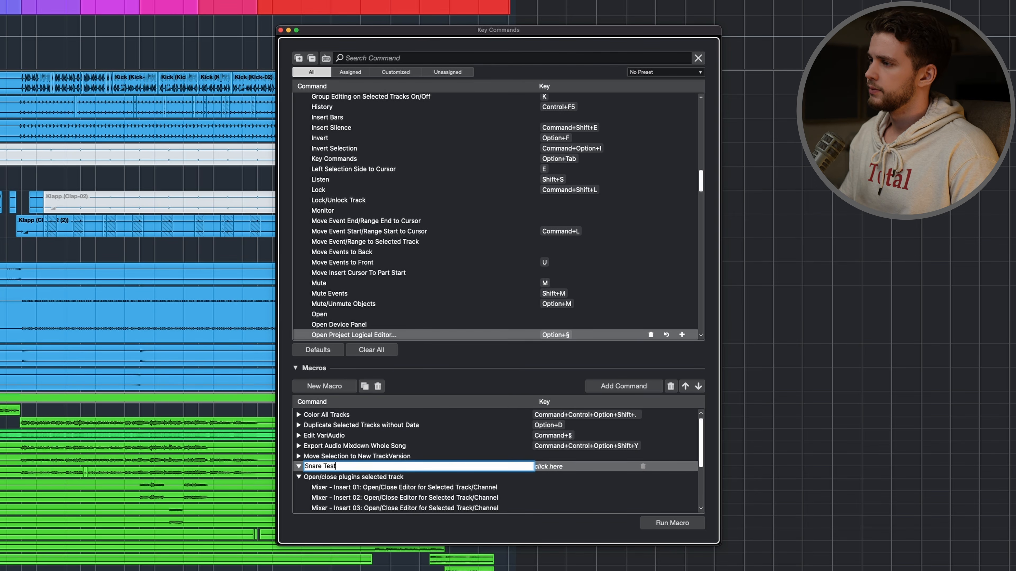
key("Return")
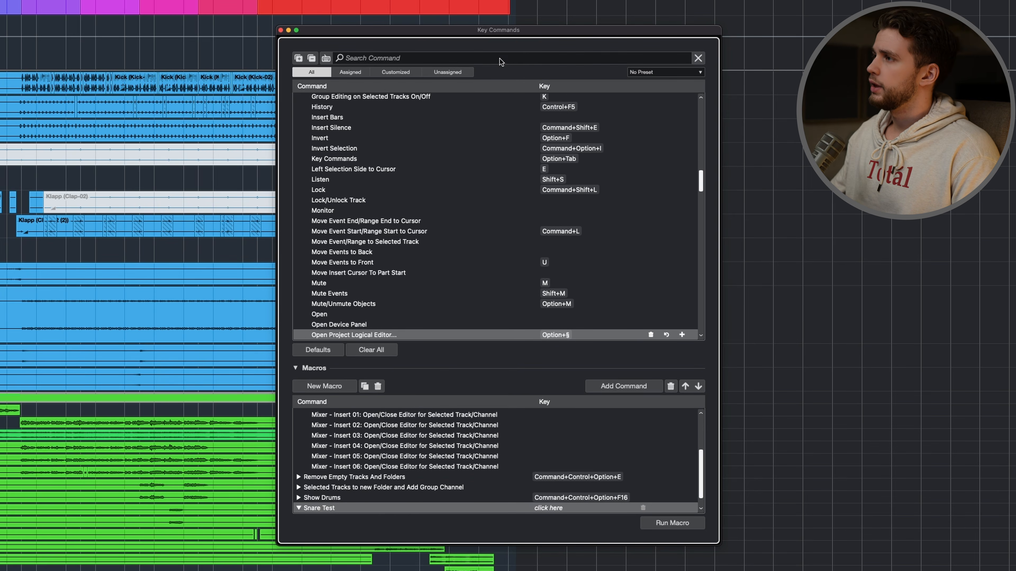
- Add the Profile-Snare Verb and Profile-Snare logical editor commands to the Snare Test macro, in that order
left_click(489, 58)
type("profile")
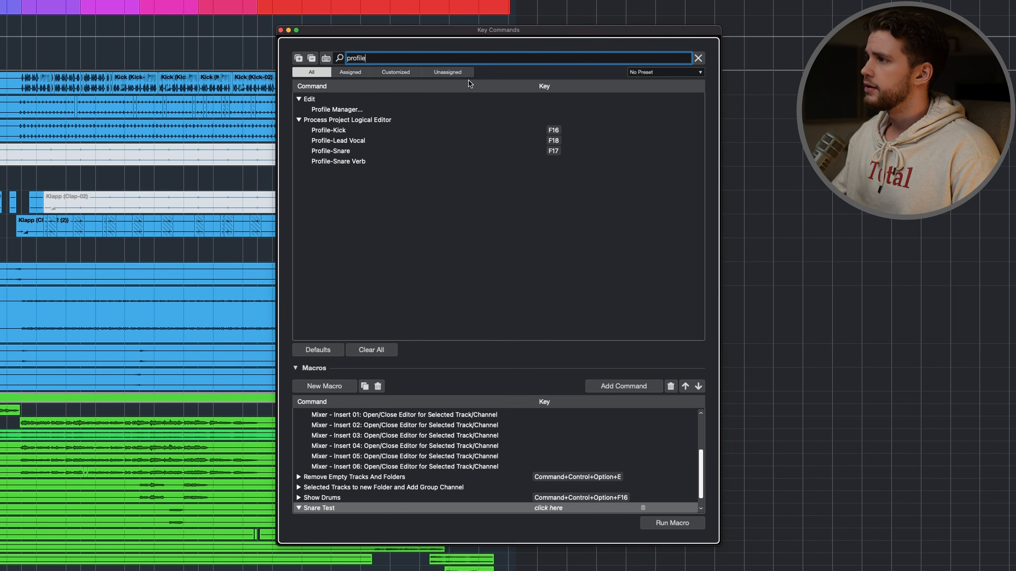
left_click(348, 162)
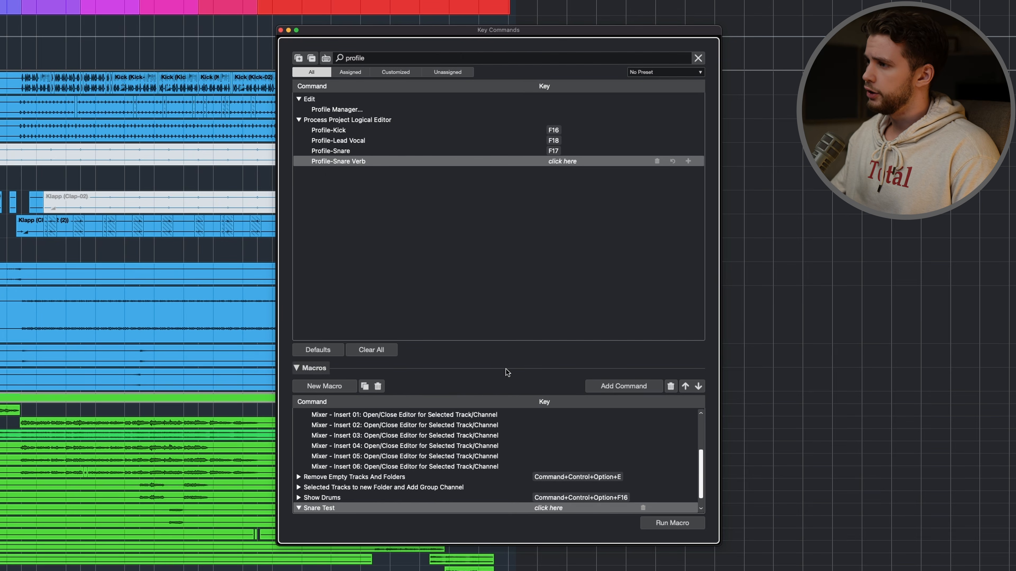
left_click(616, 386)
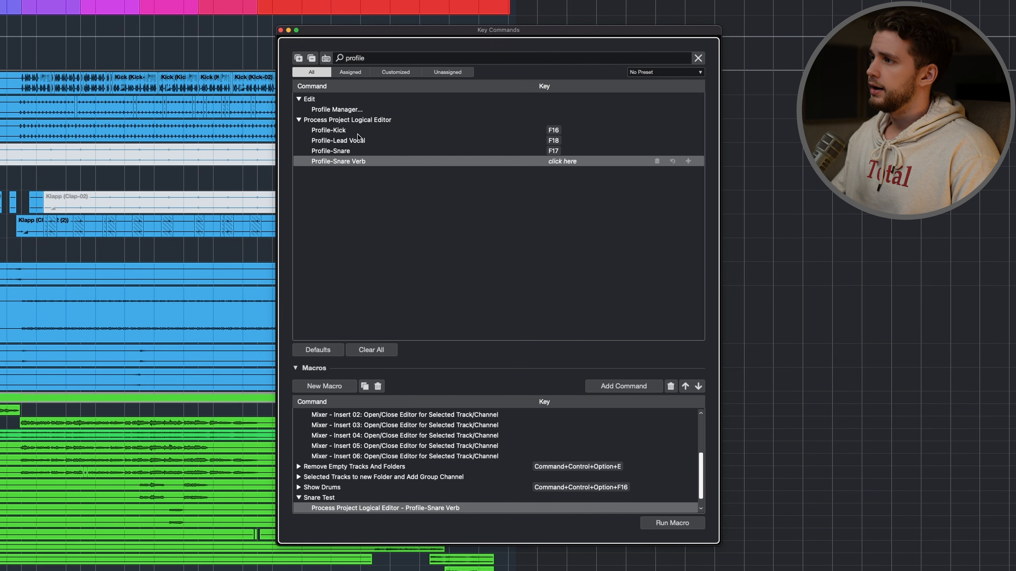
left_click(340, 152)
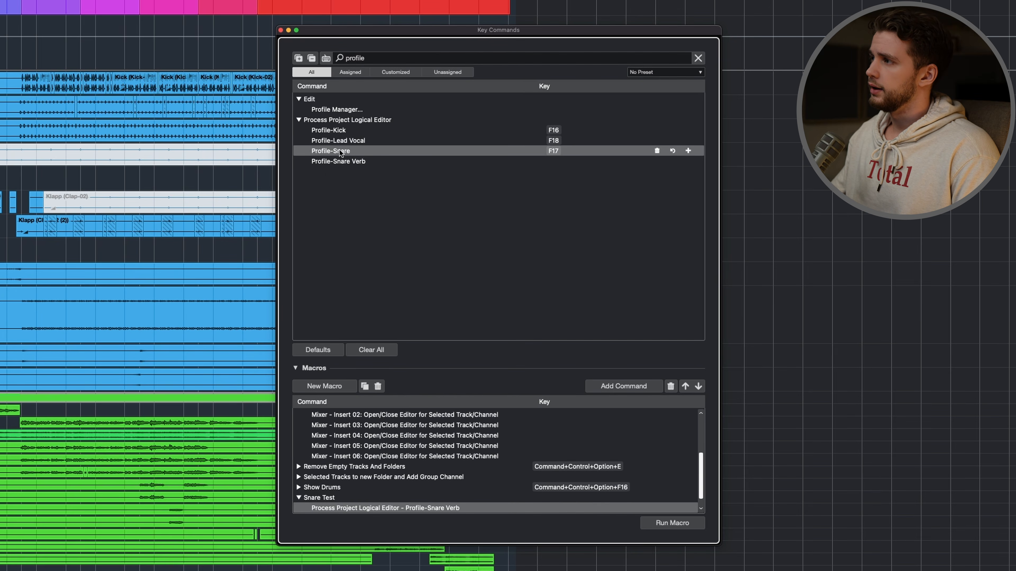
left_click(638, 388)
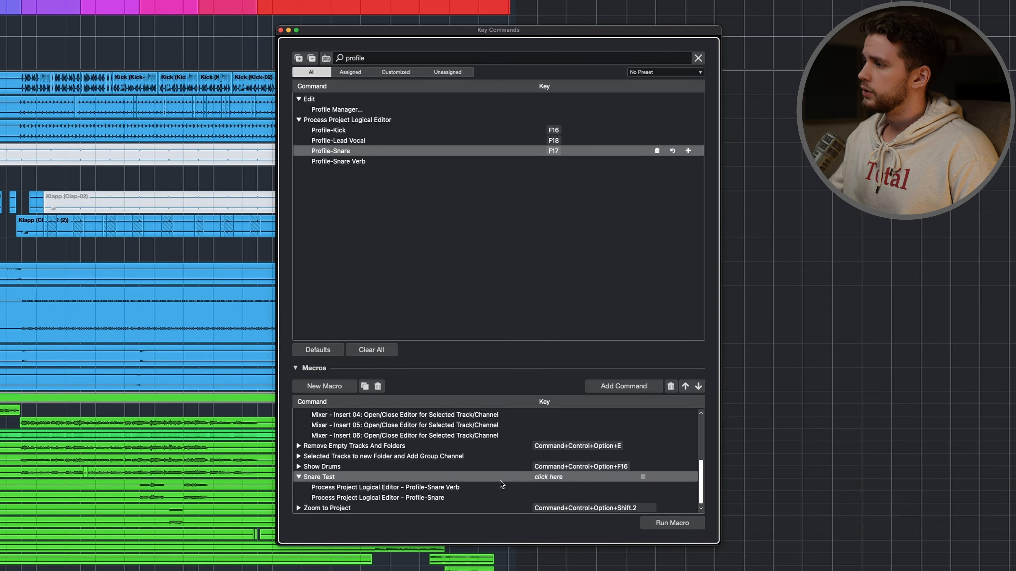
- Assign F17 to the Snare Test macro, reassigning it from the Profile-Snare command
left_click(558, 477)
key("F17")
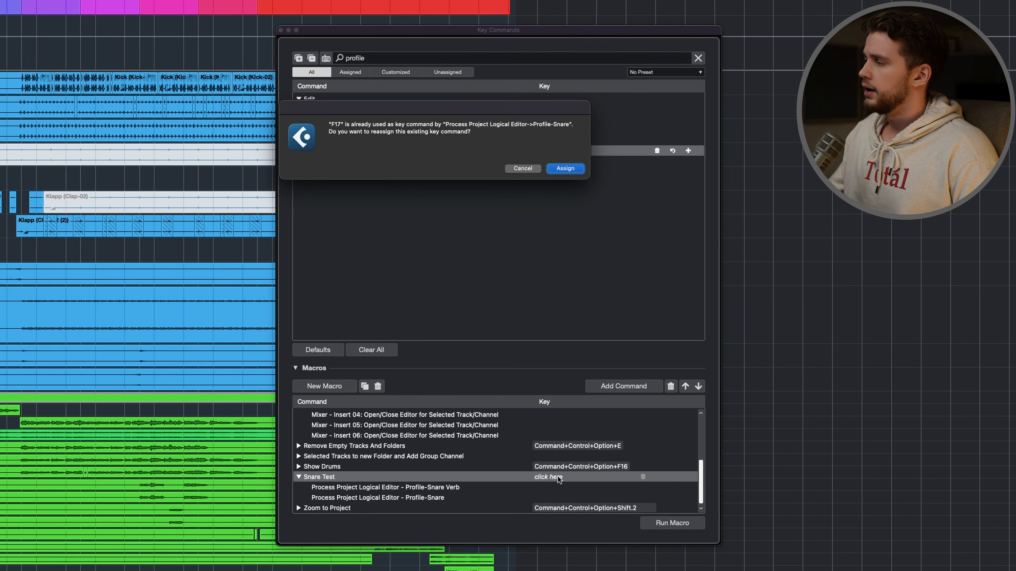
left_click(565, 168)
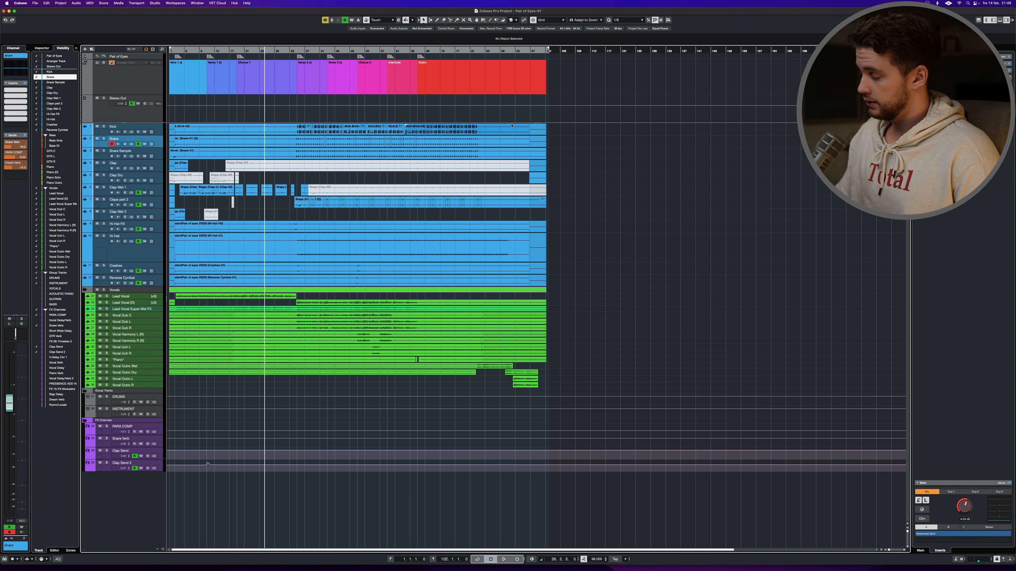
- Test the snare macro by opening the Snare and Snare Verb plug-in windows, and close all plug-in windows again
key("e")
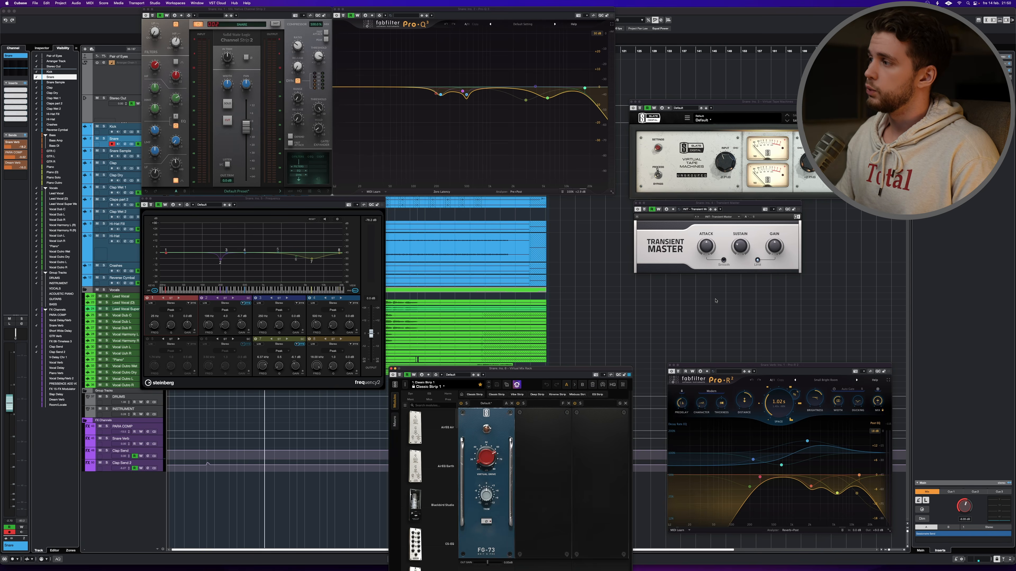
key("alt+super+w")
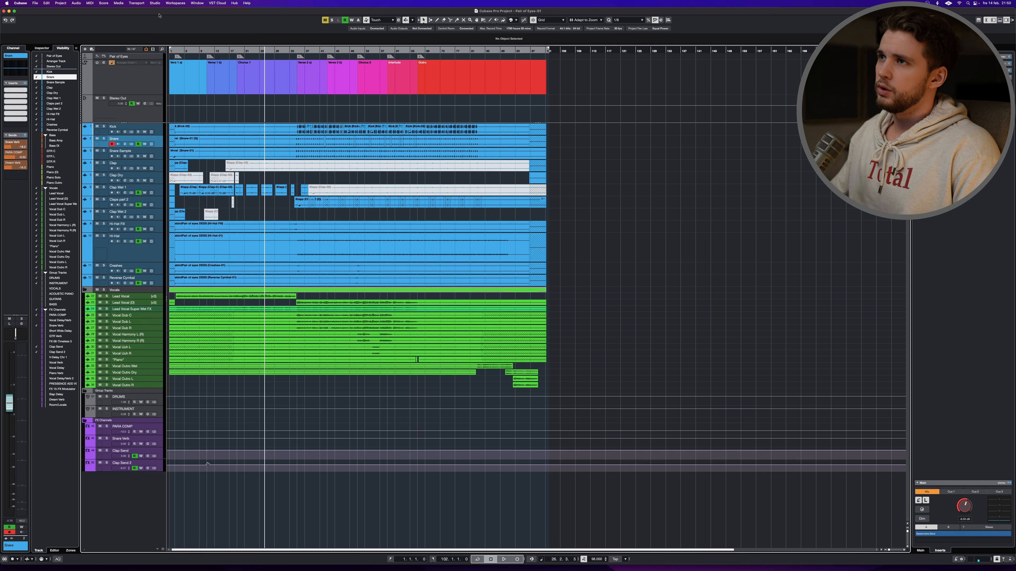
- Recall the Profile-Snare workspace and add the Snare Verb track's Pro-R 2 window to its layout
left_click(175, 3)
left_click(184, 46)
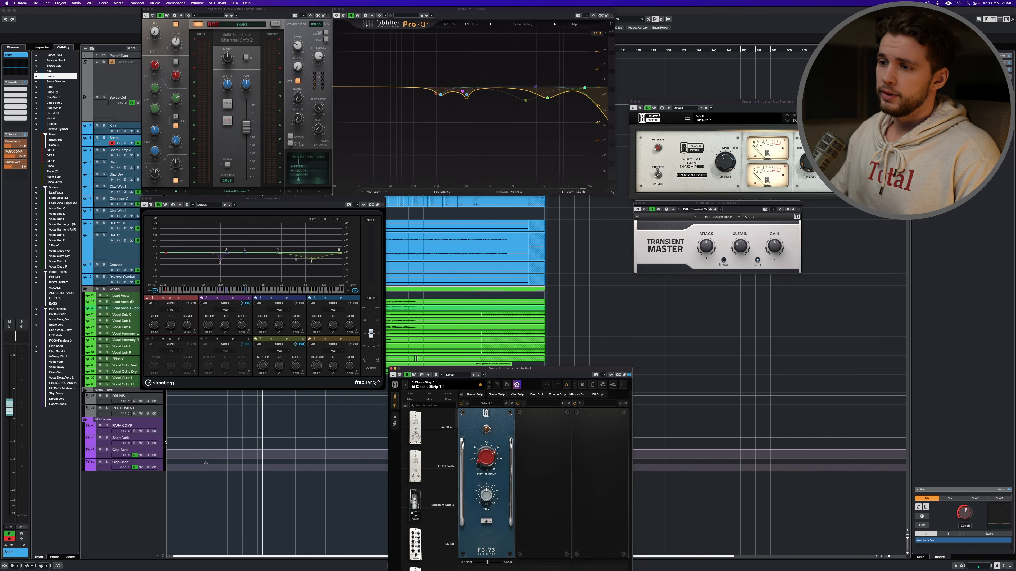
left_click(148, 443)
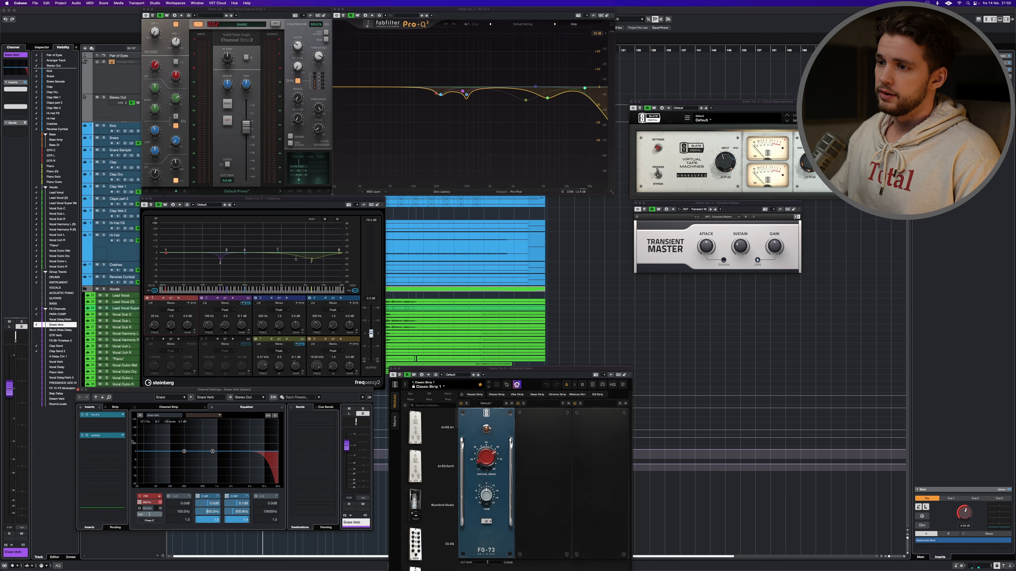
left_click(87, 415)
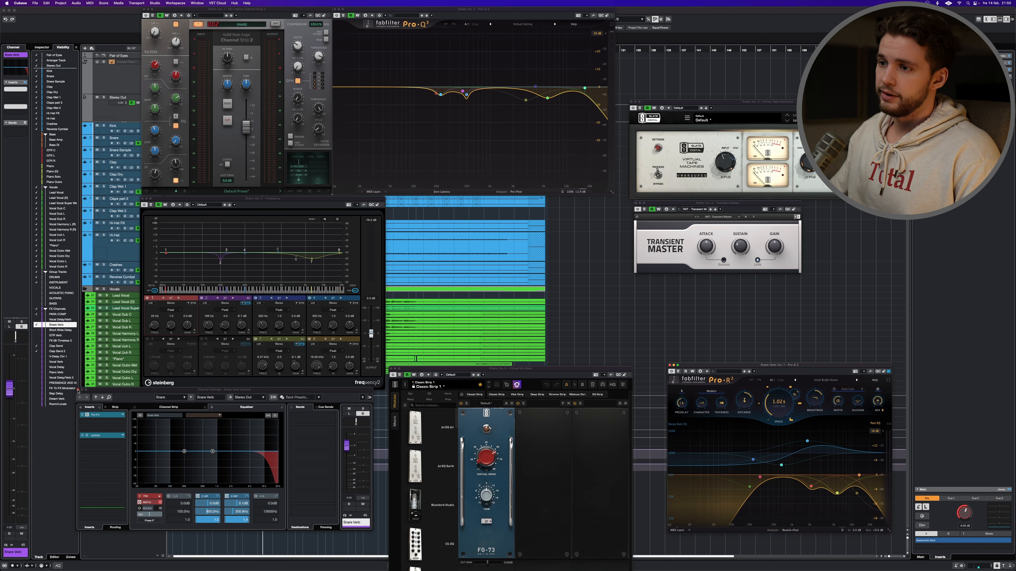
left_click(78, 391)
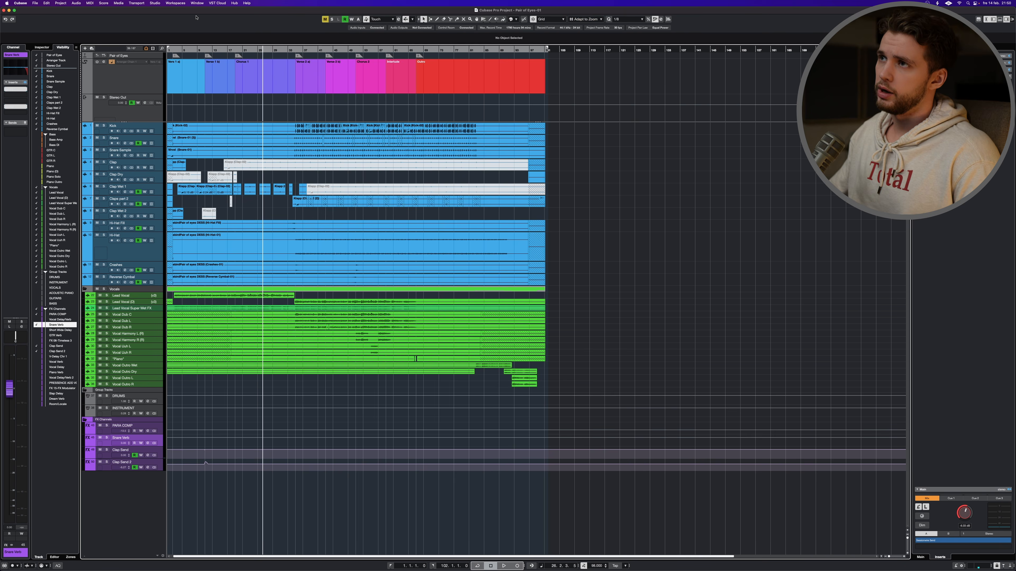
- Recall the Profile-Snare workspace again to check that its layout includes the Snare Verb reverb window
left_click(184, 2)
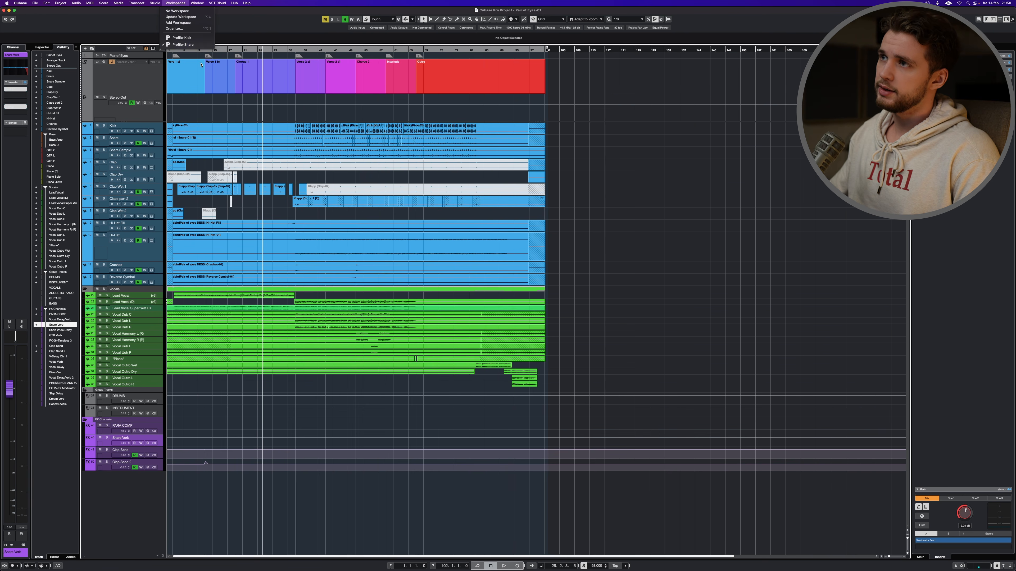
left_click(202, 38)
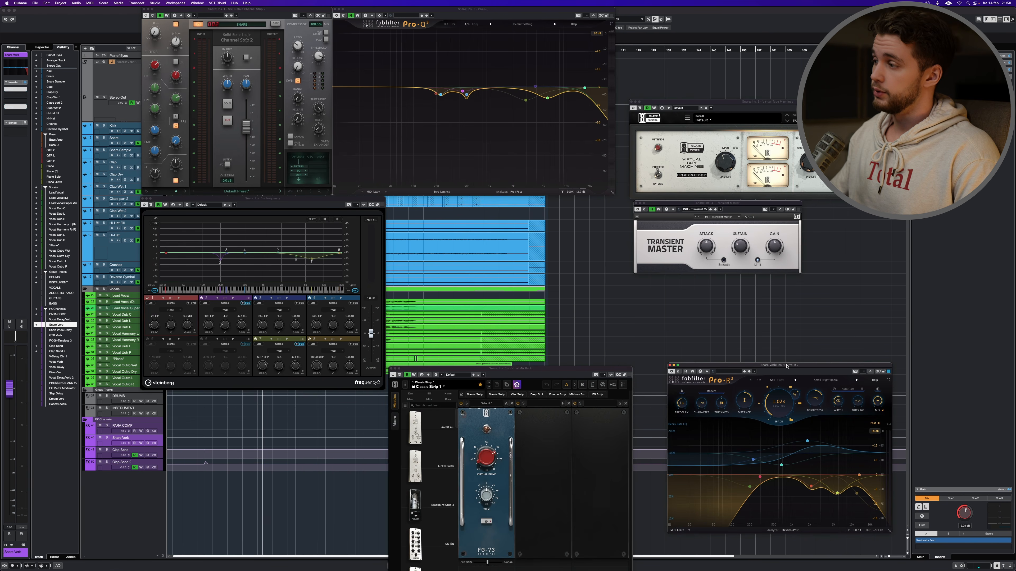